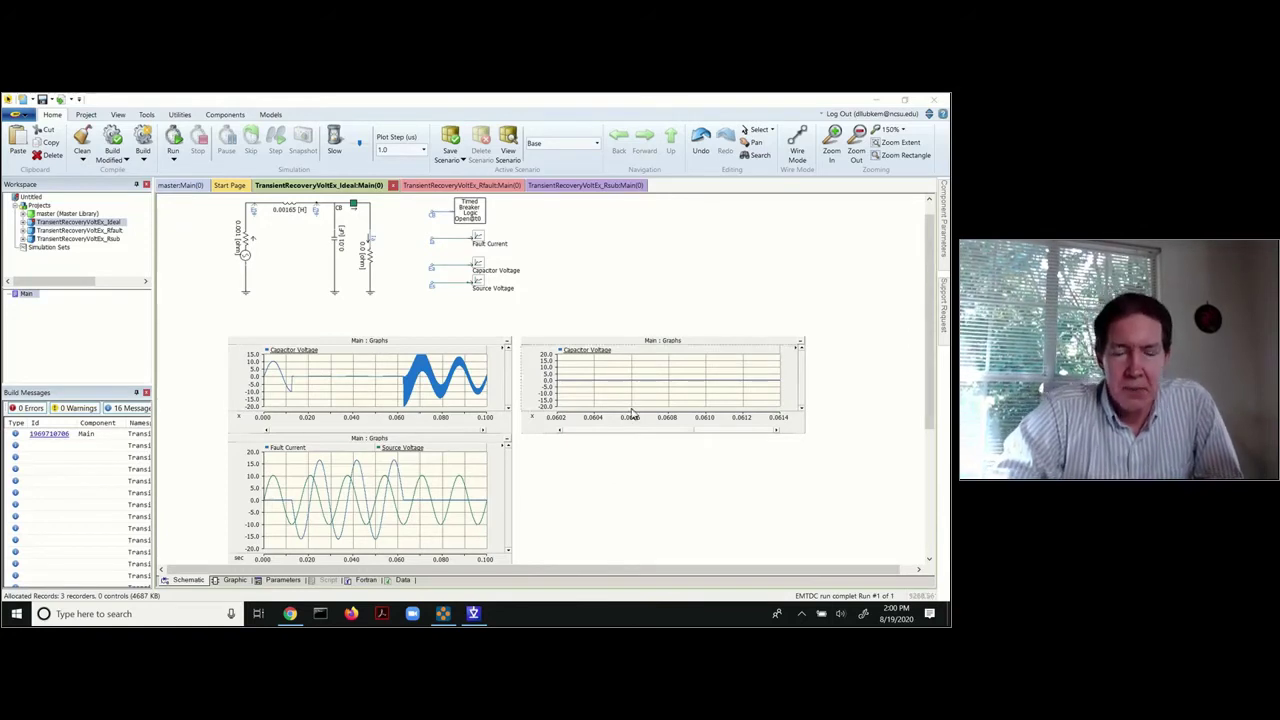
- Inspect the voltage source parameters and close them without changes
double_click(245, 257)
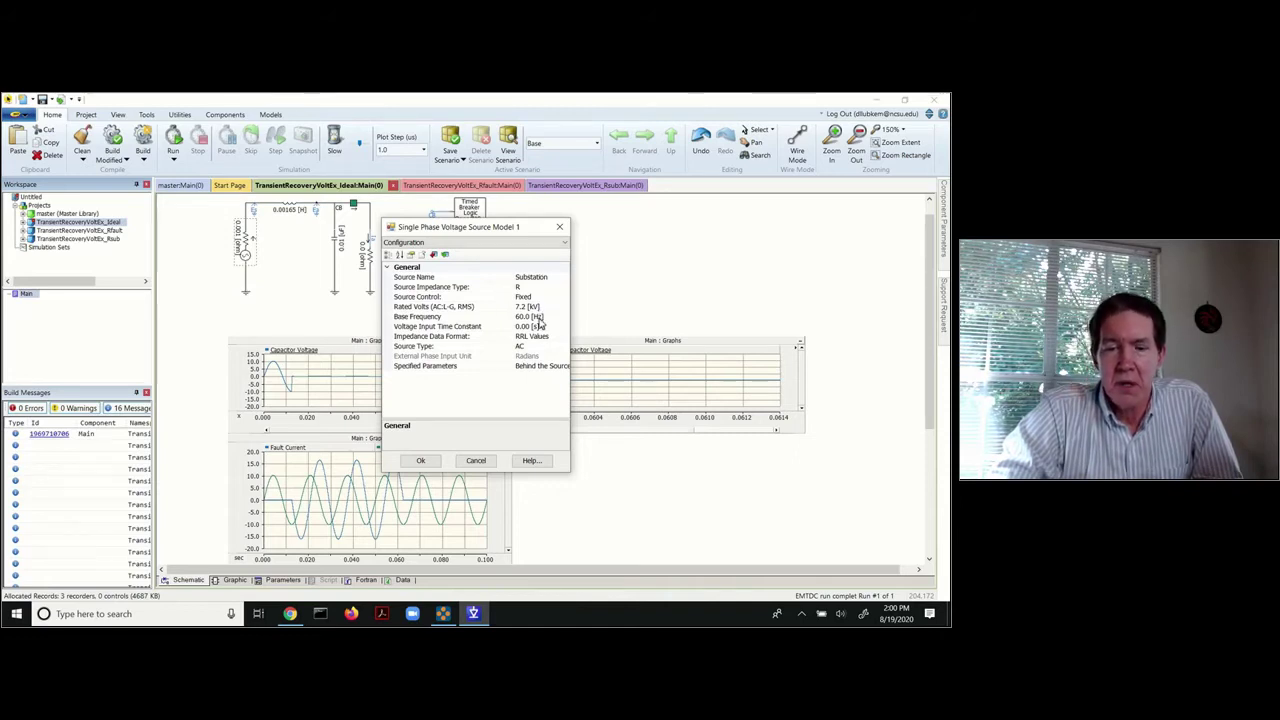
left_click(560, 227)
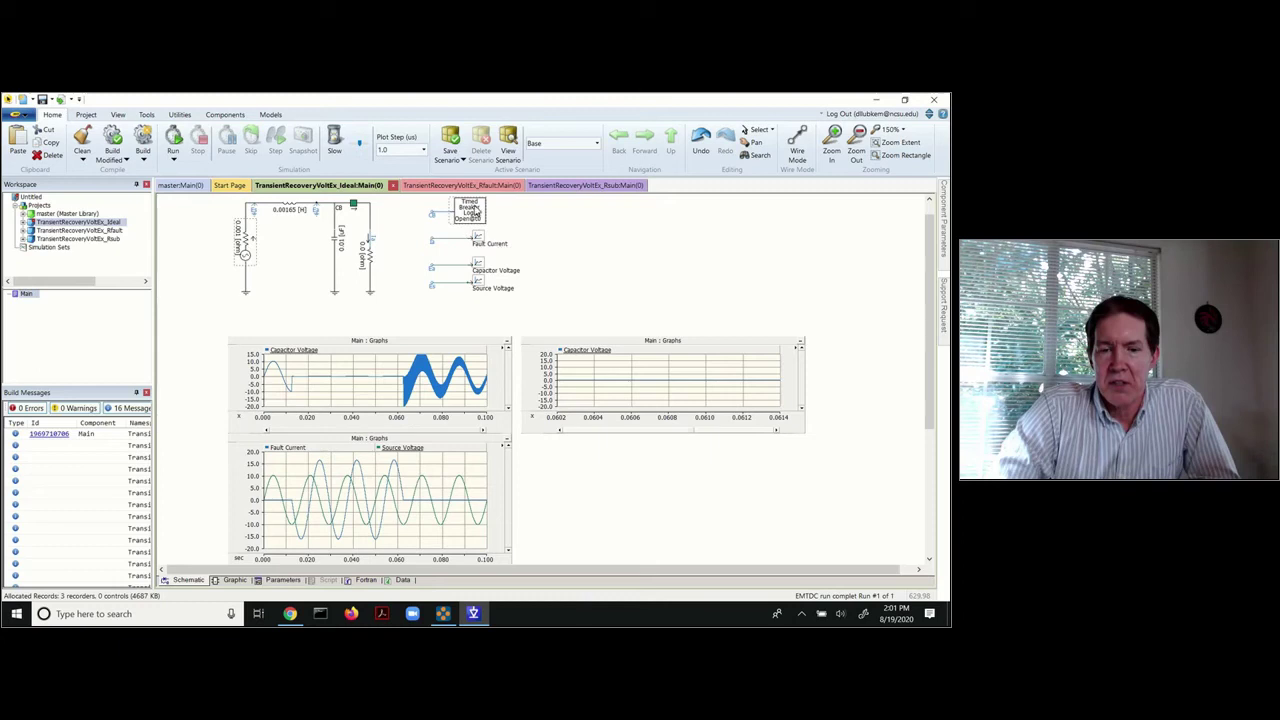
- Review the Timed Breaker Logic operations at 0.0125 s and 0.06 s, then close them unchanged
double_click(469, 211)
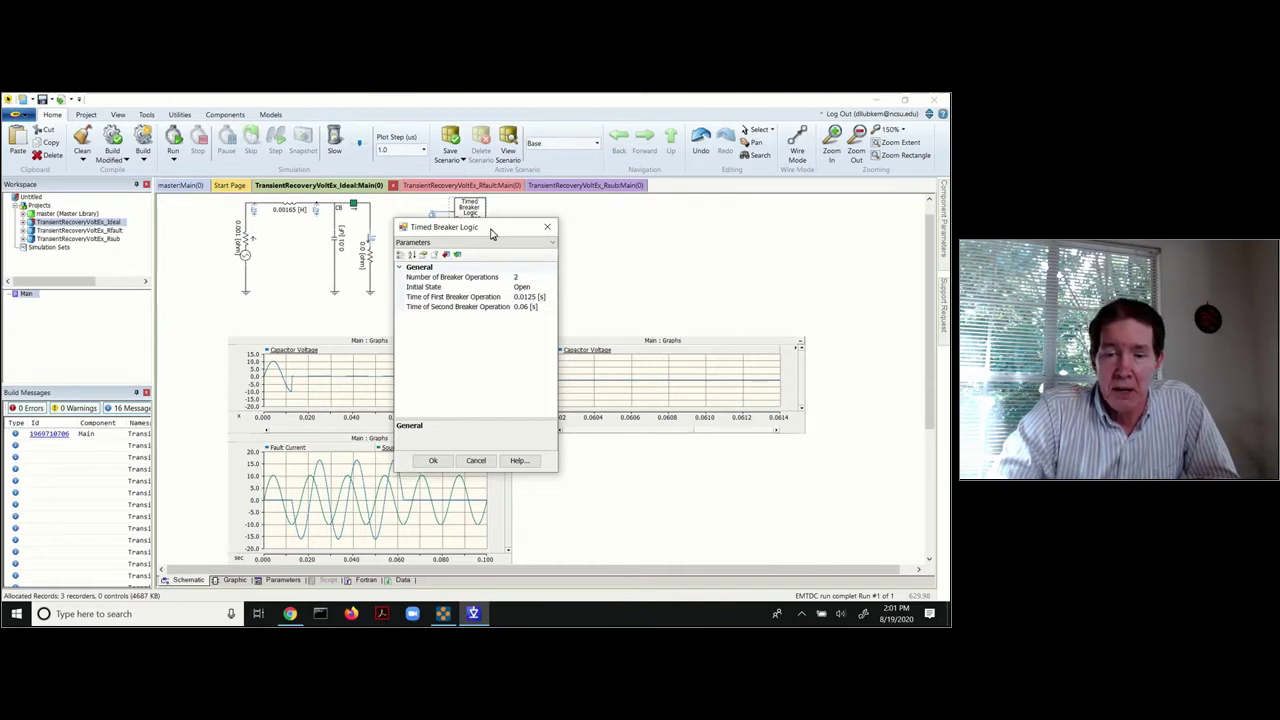
left_click_drag(491, 233, 579, 240)
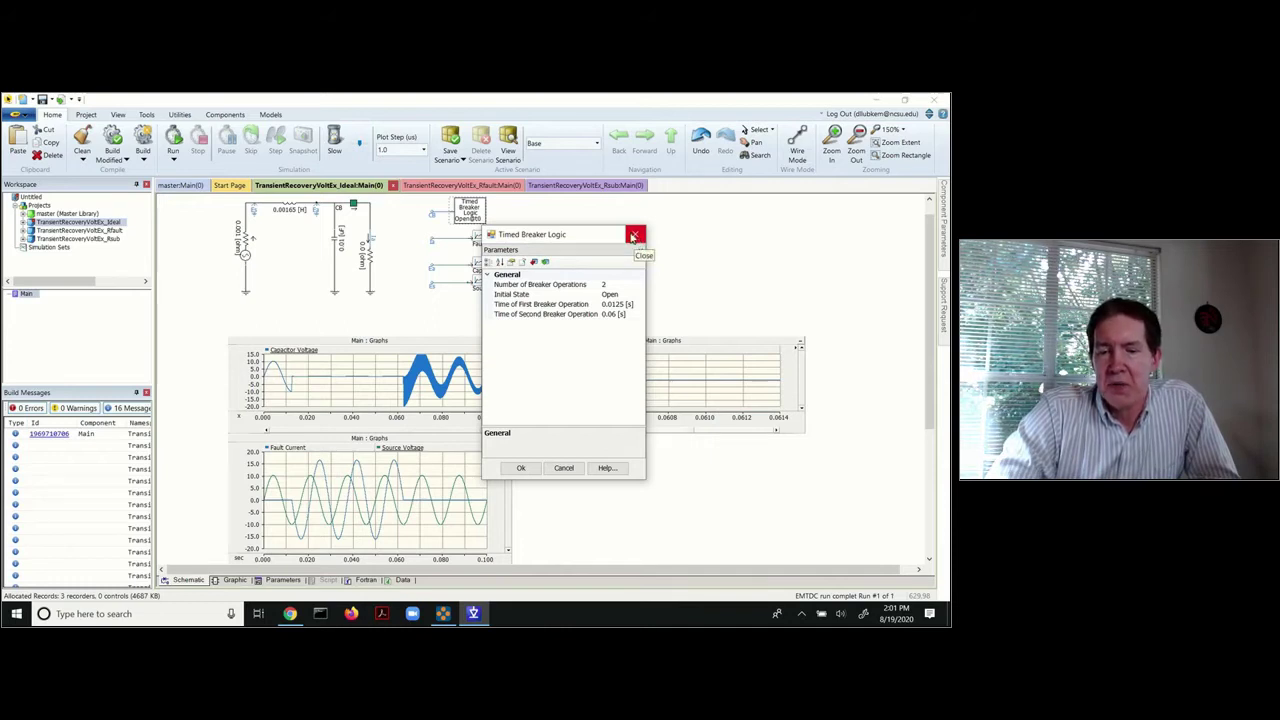
left_click(536, 469)
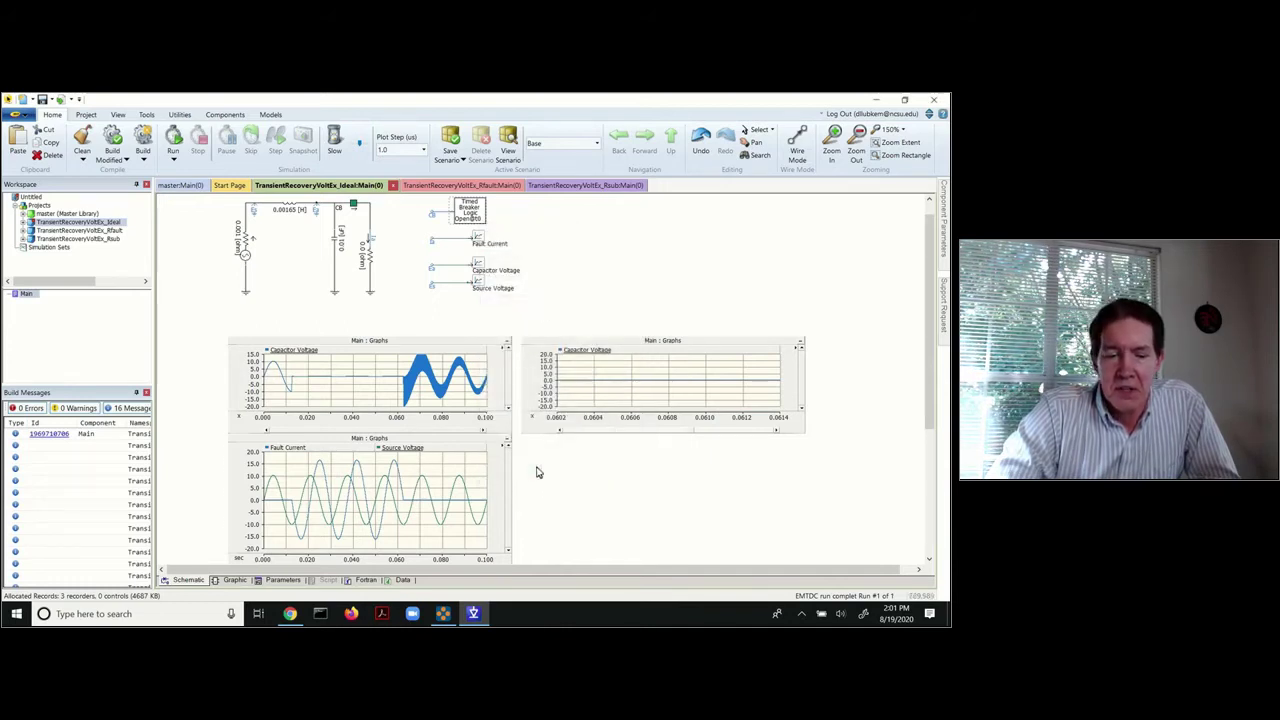
right_click(542, 268)
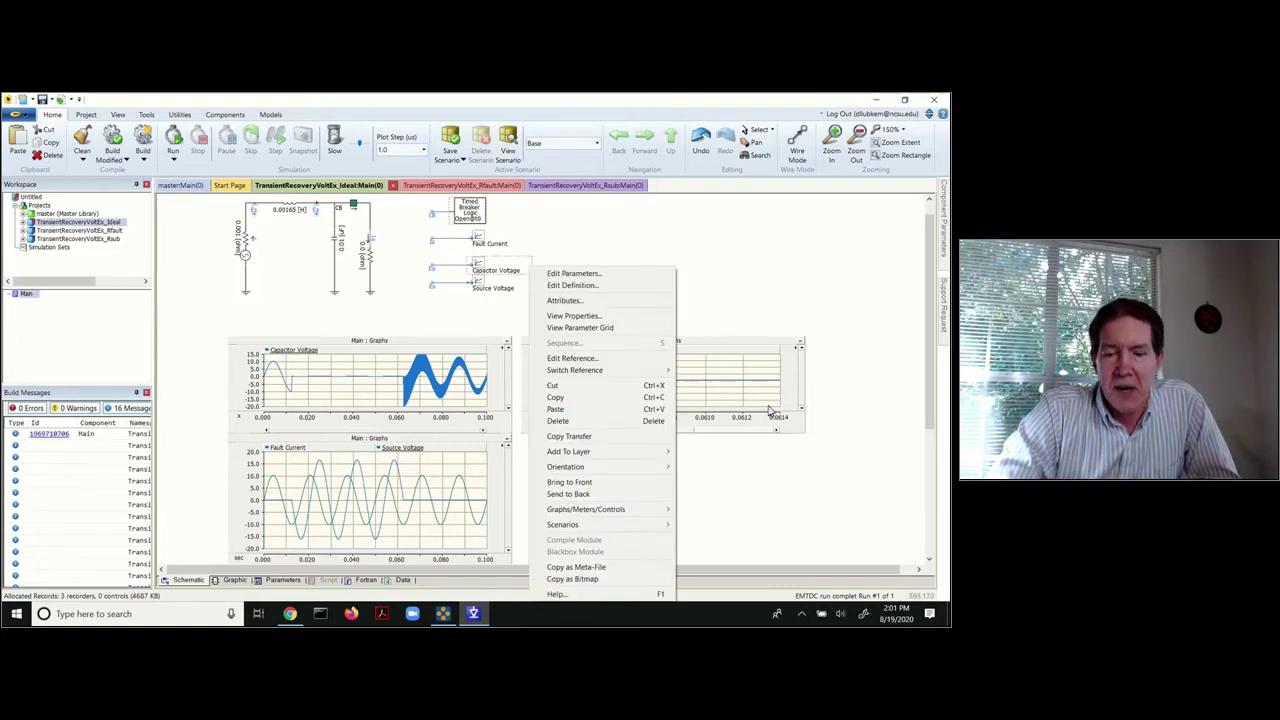
left_click(734, 288)
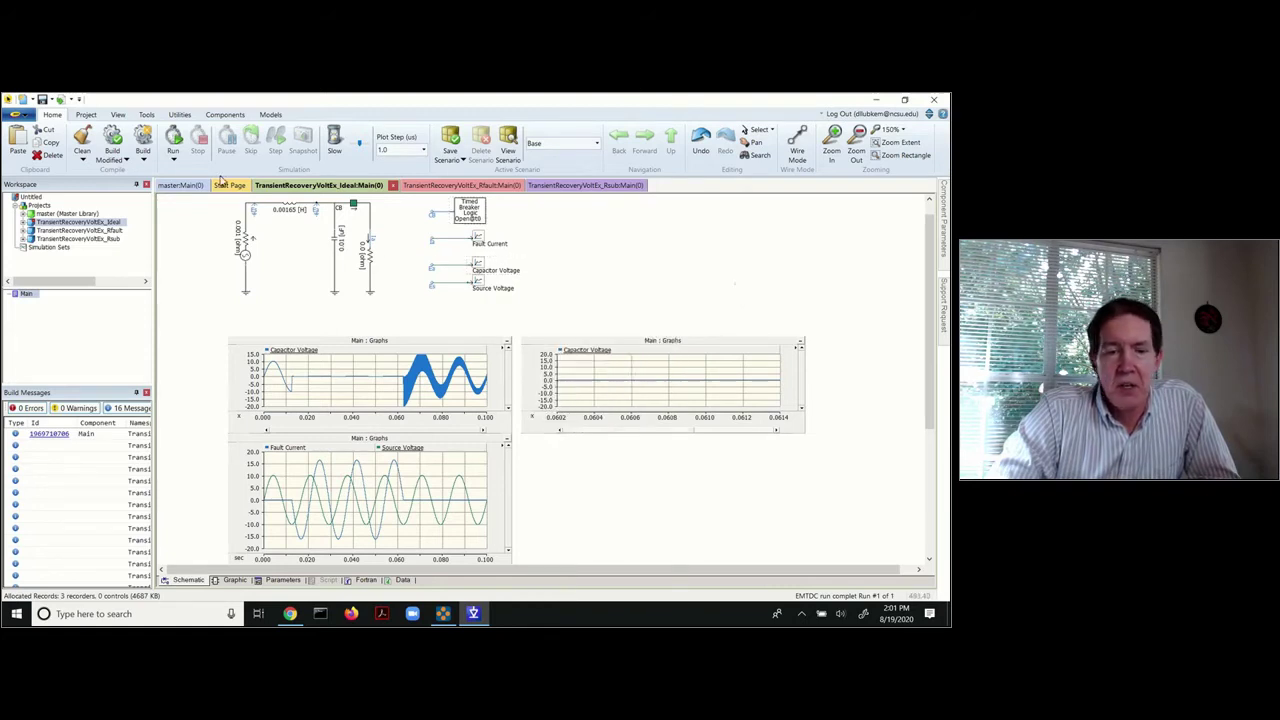
- Rerun the ideal TRV case and let the EMTDC simulation finish
left_click(173, 140)
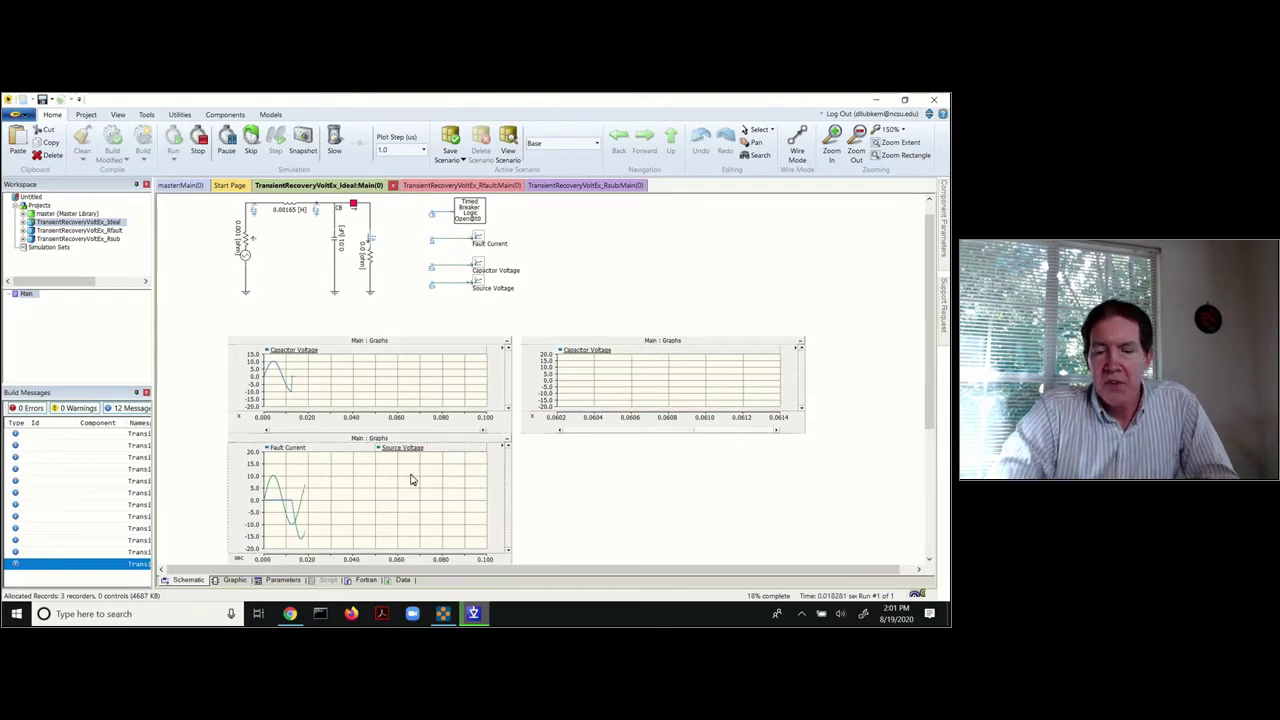
mouse_move(416, 484)
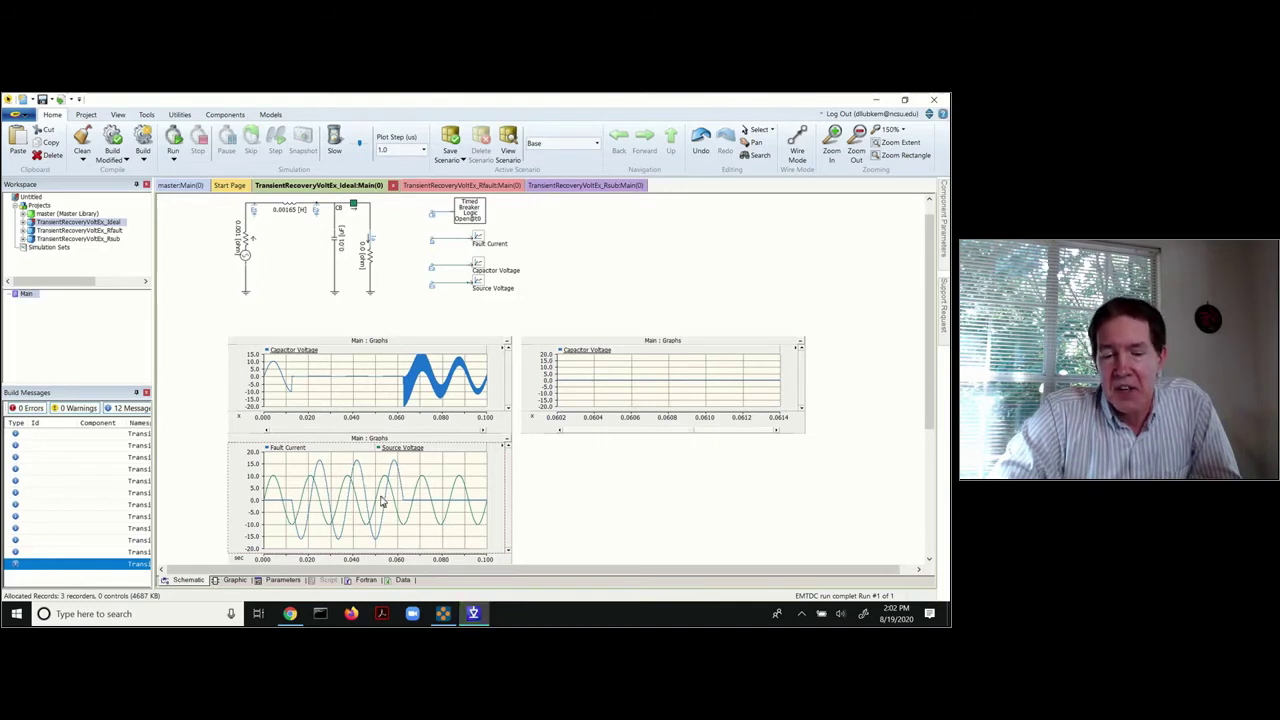
mouse_move(406, 507)
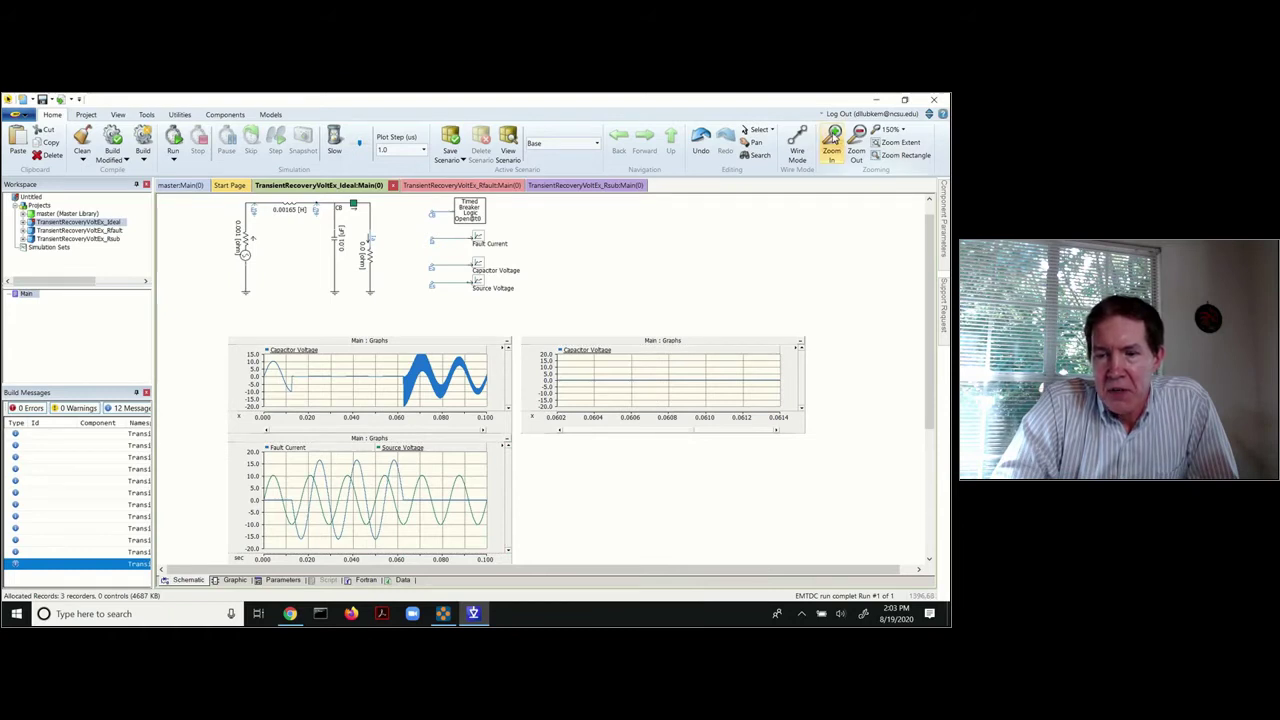
- Zoom the schematic to 200% and bring the breaker circuit into view above the graphs
left_click(833, 139)
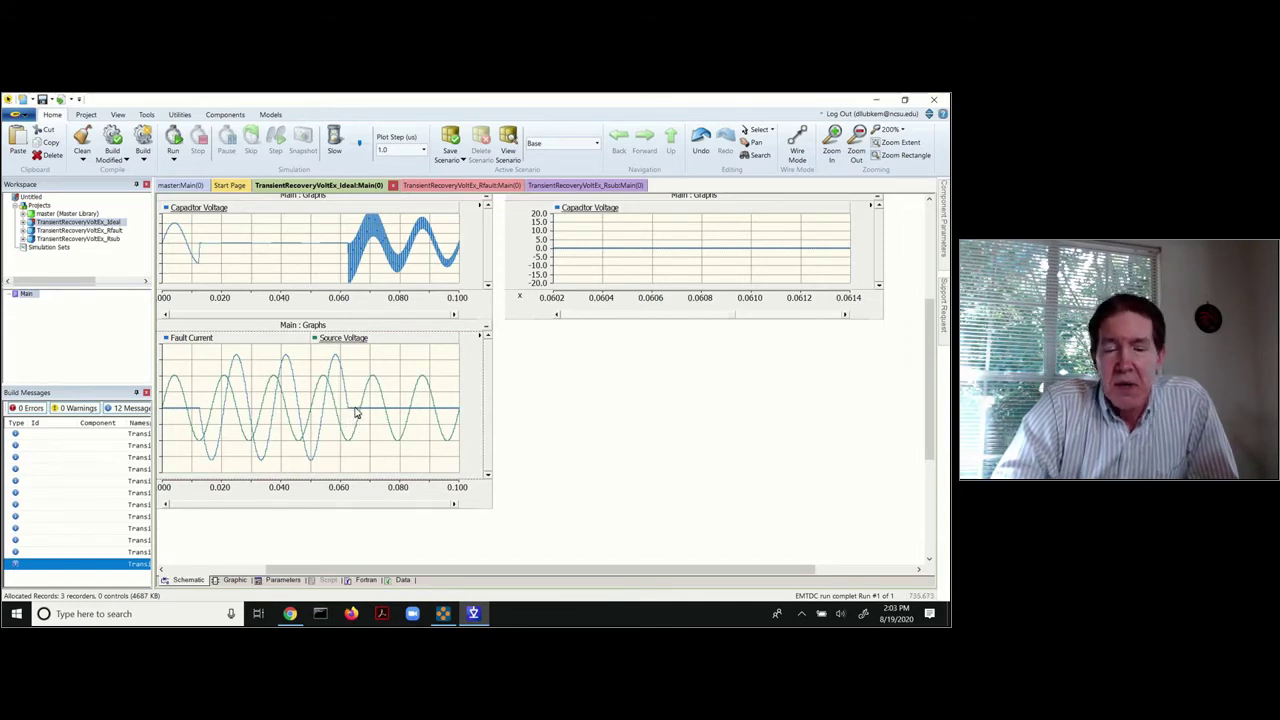
mouse_move(355, 413)
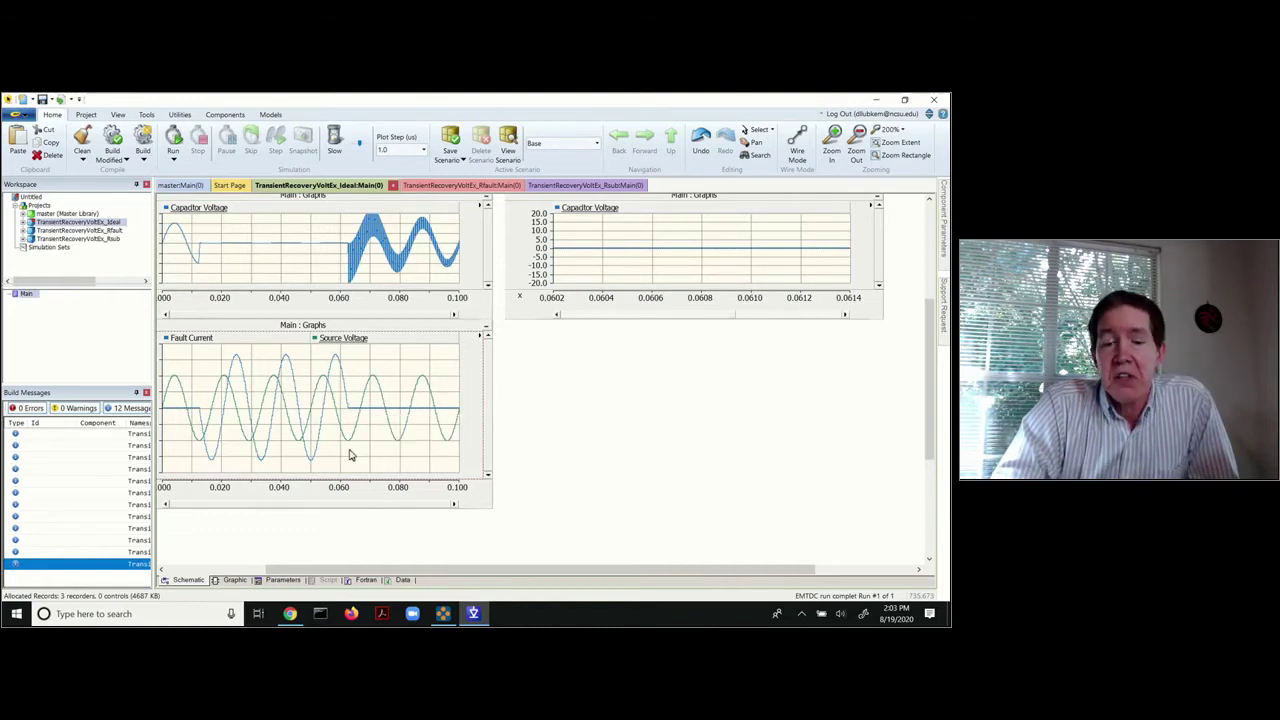
mouse_move(350, 455)
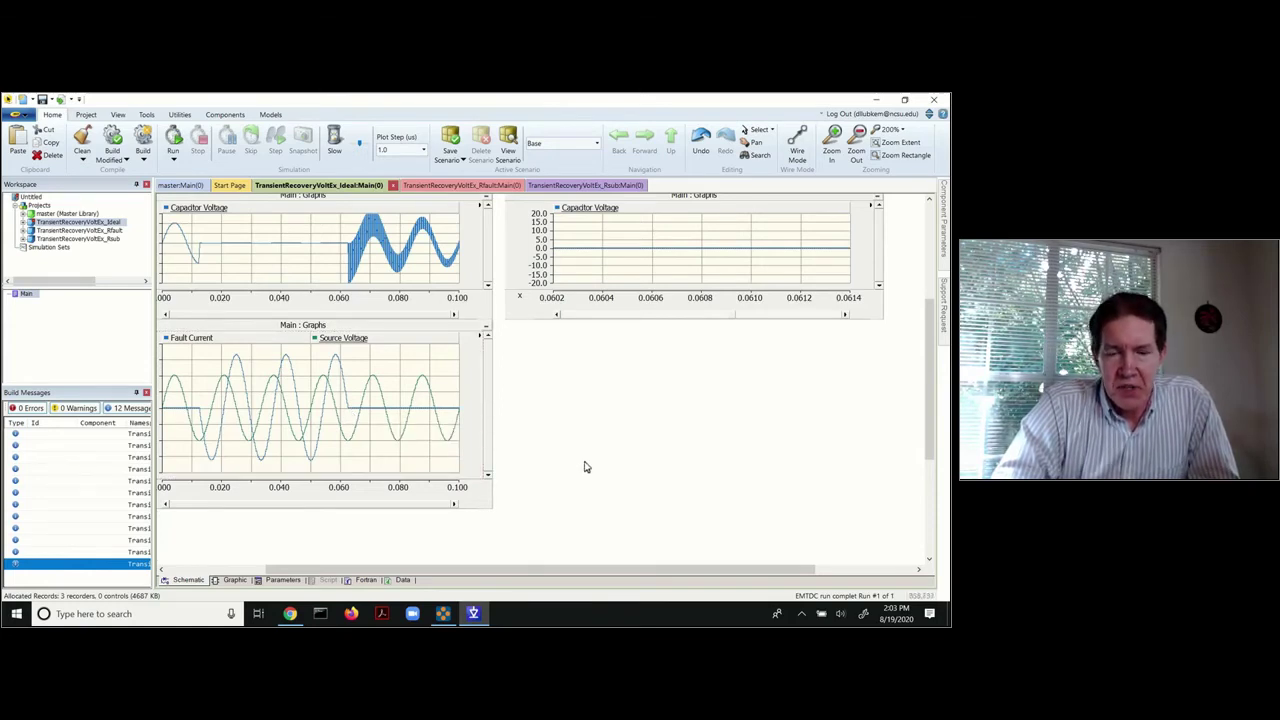
scroll(585, 467, "up", 5)
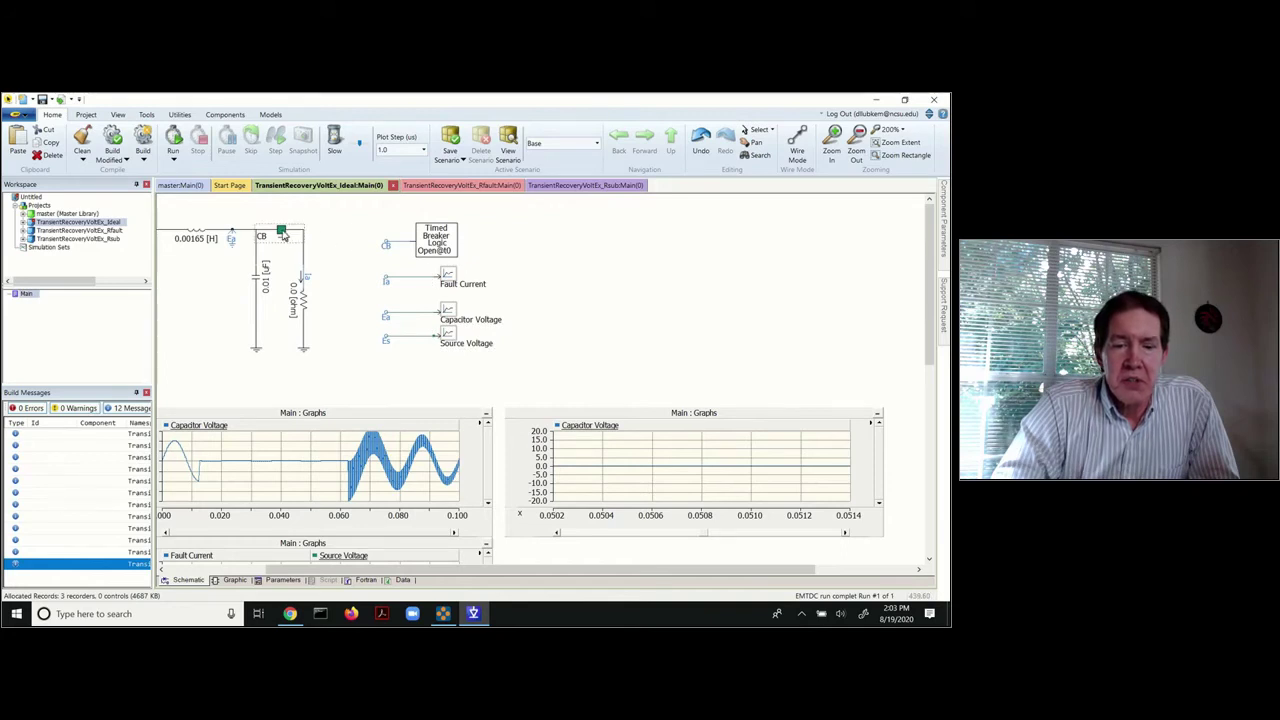
double_click(284, 235)
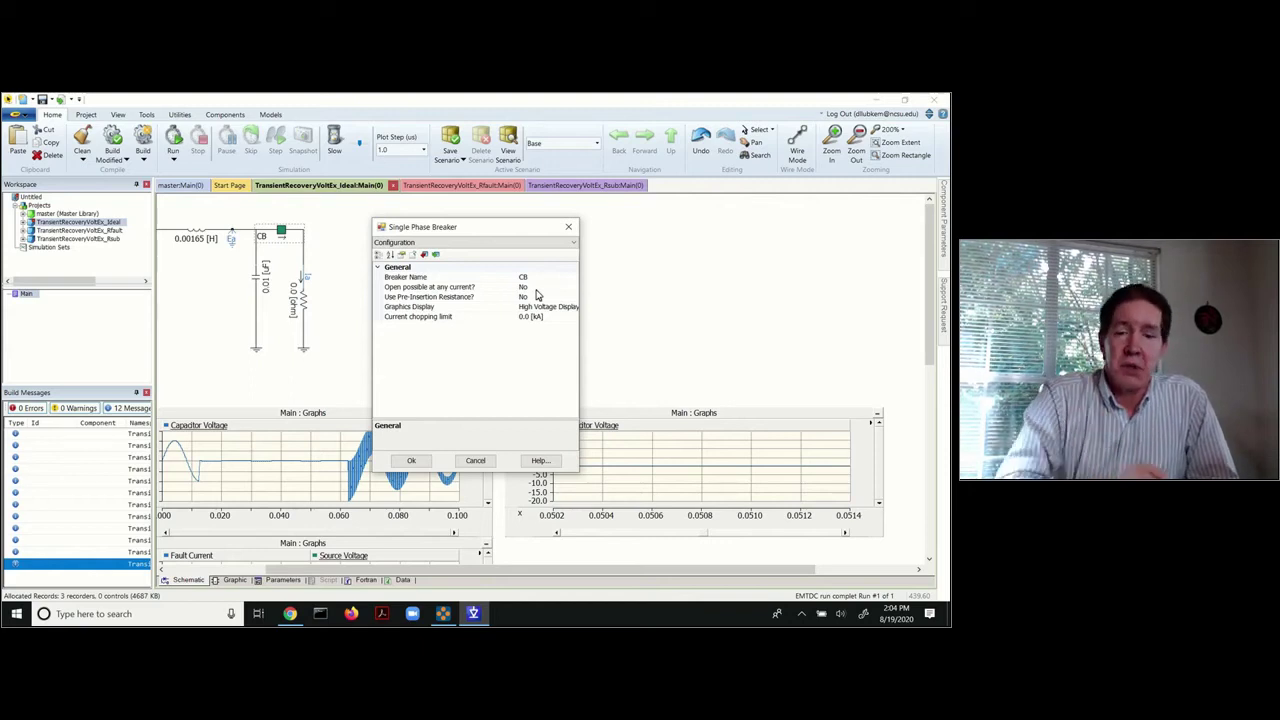
left_click(569, 231)
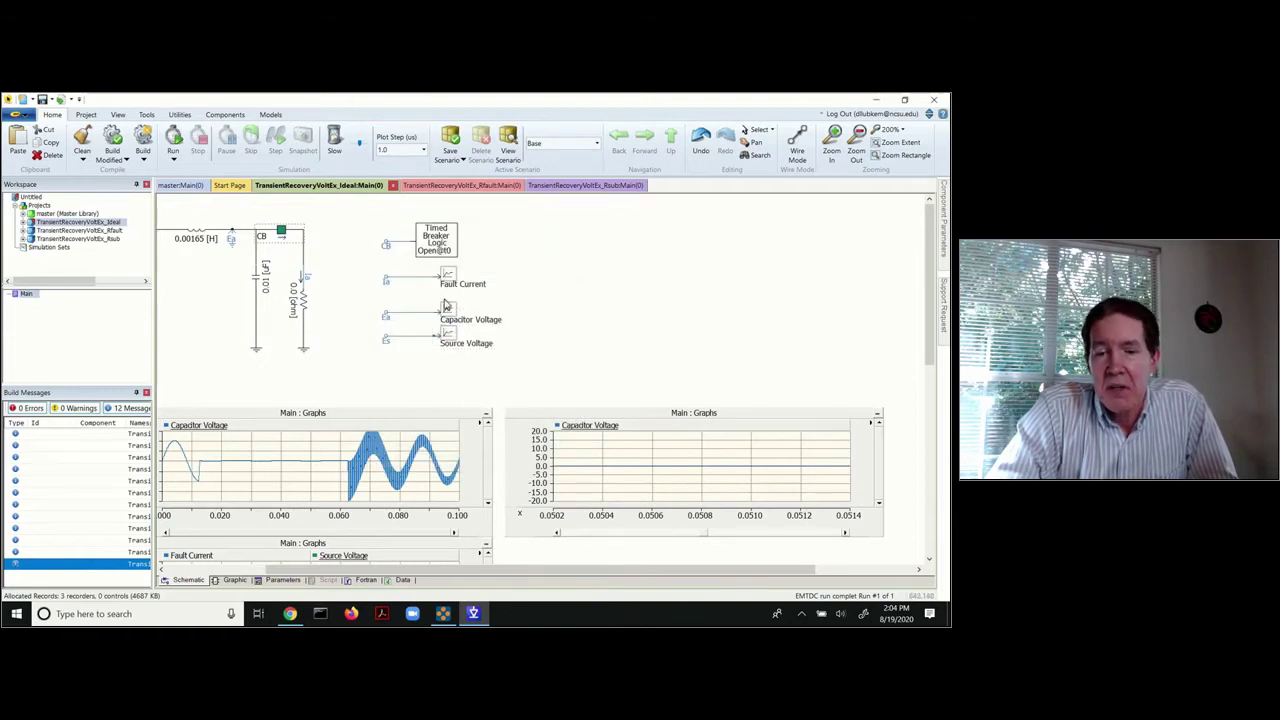
double_click(437, 242)
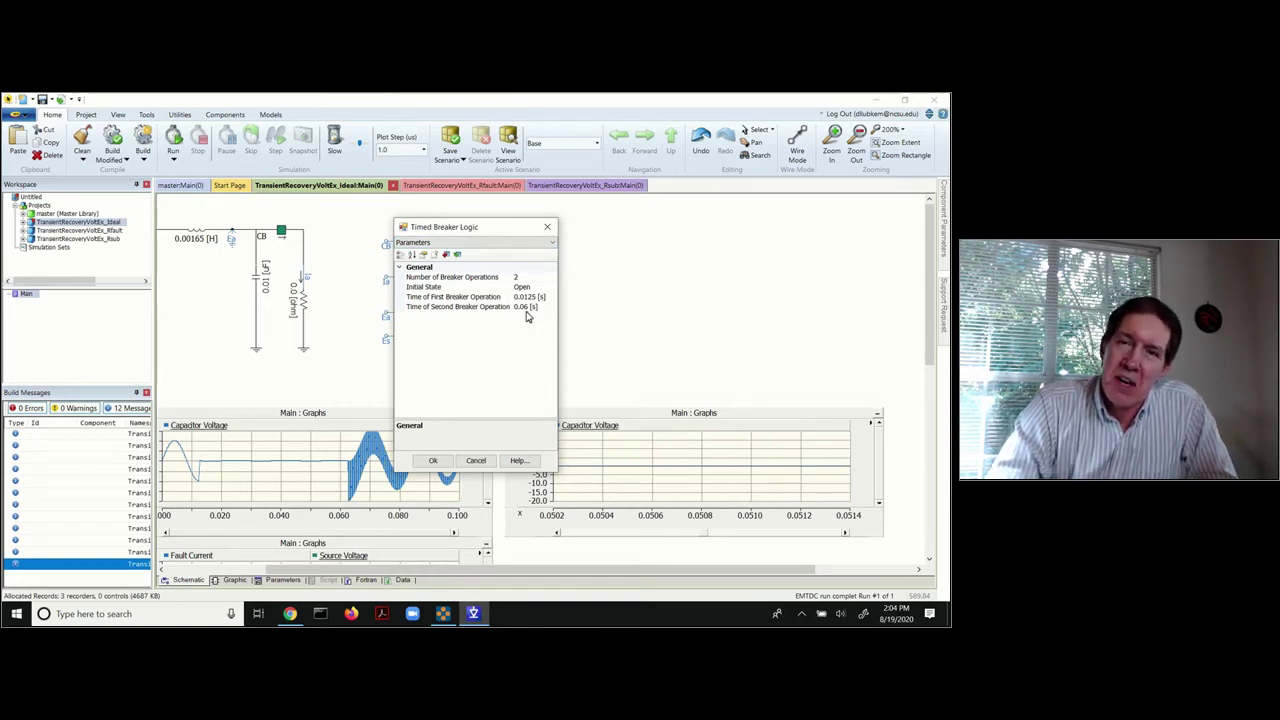
left_click(548, 229)
scroll(570, 290, "down", 3)
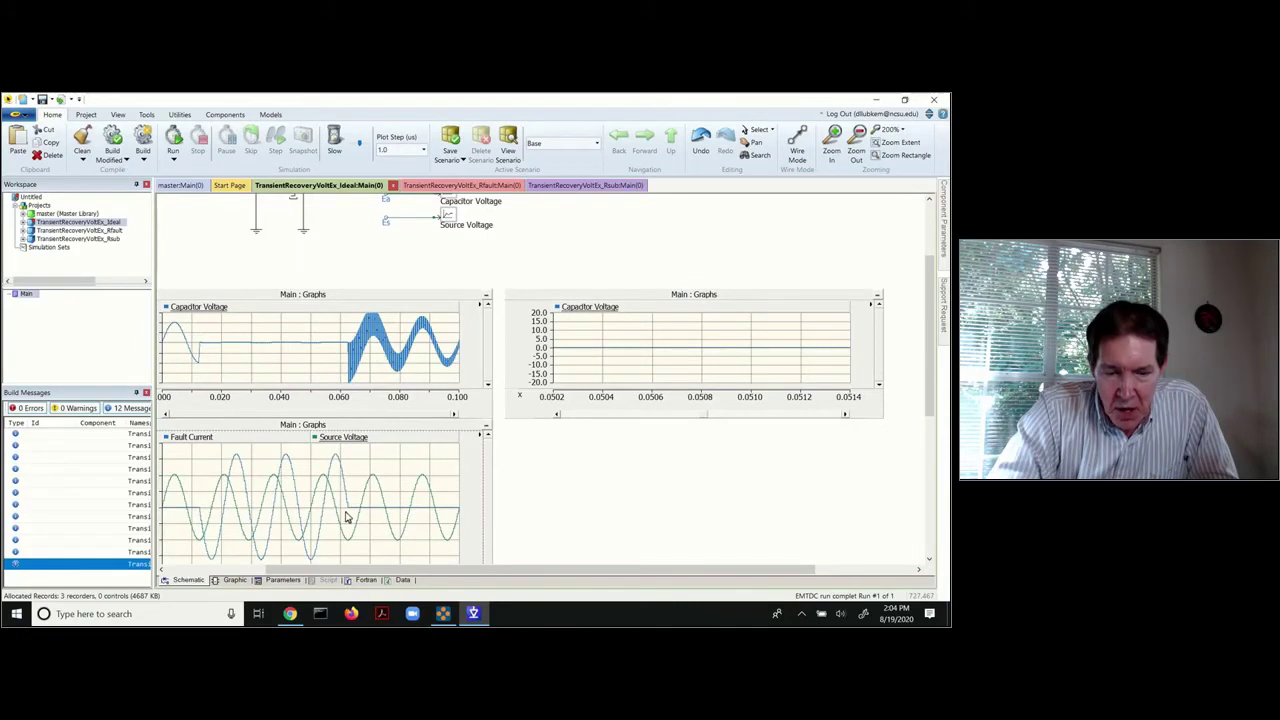
mouse_move(350, 514)
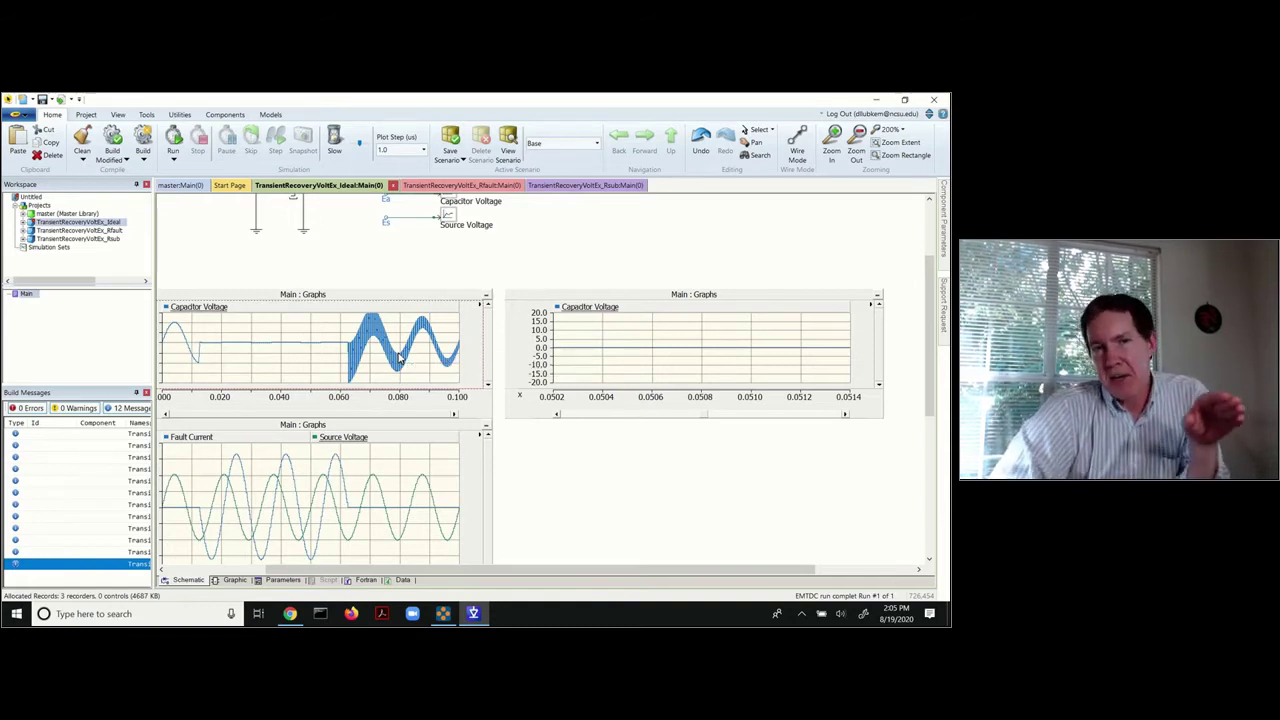
mouse_move(400, 360)
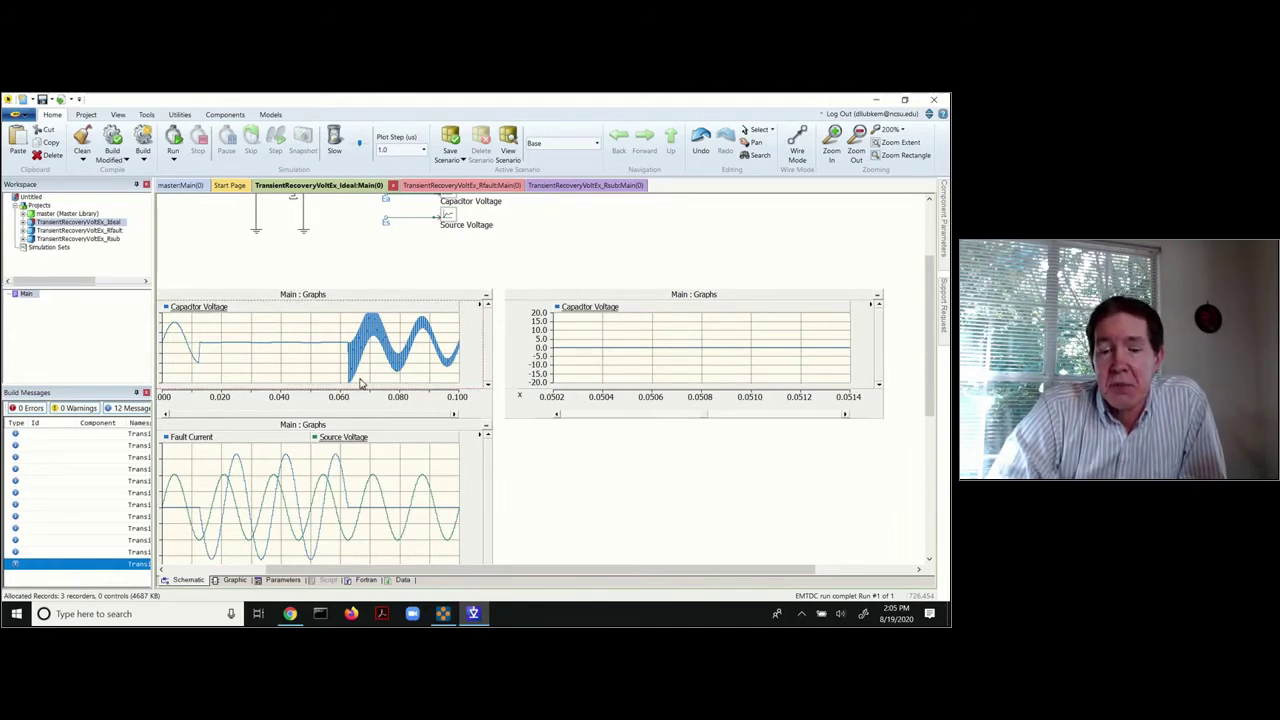
mouse_move(351, 384)
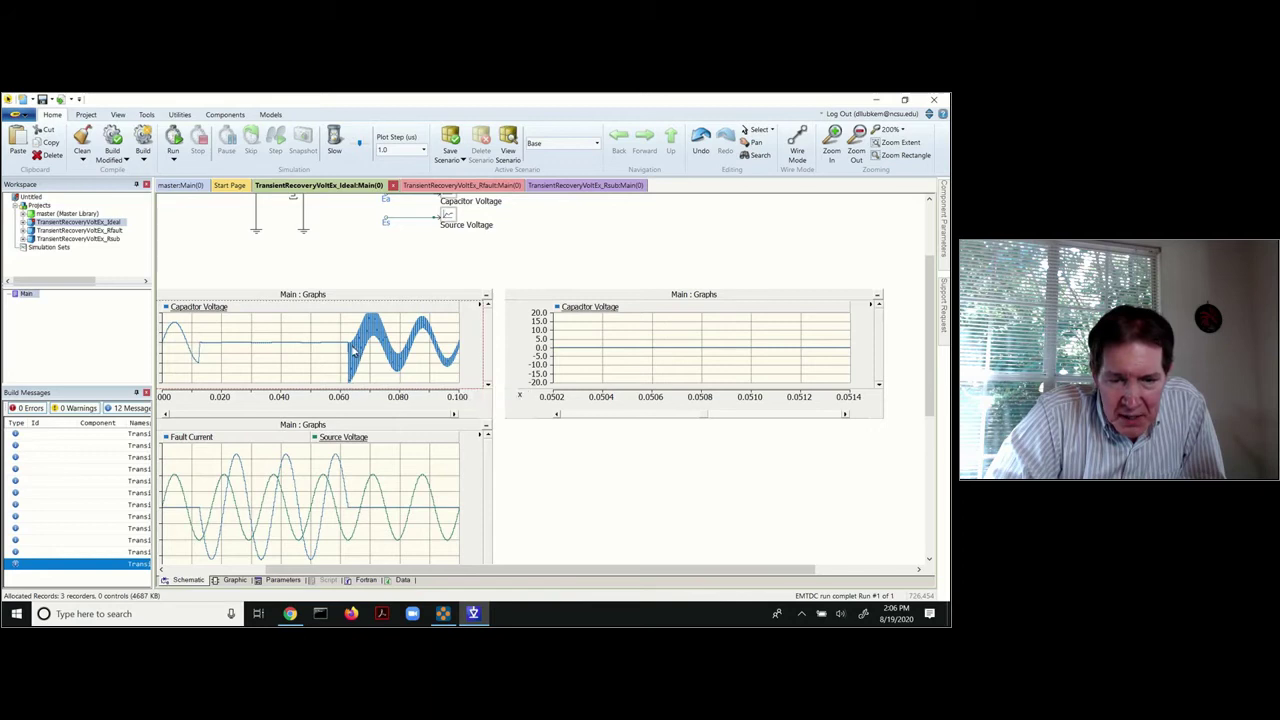
- Read the capacitor voltage dip of about -20.1 near 0.0626 s, where oscillation begins
mouse_move(349, 347)
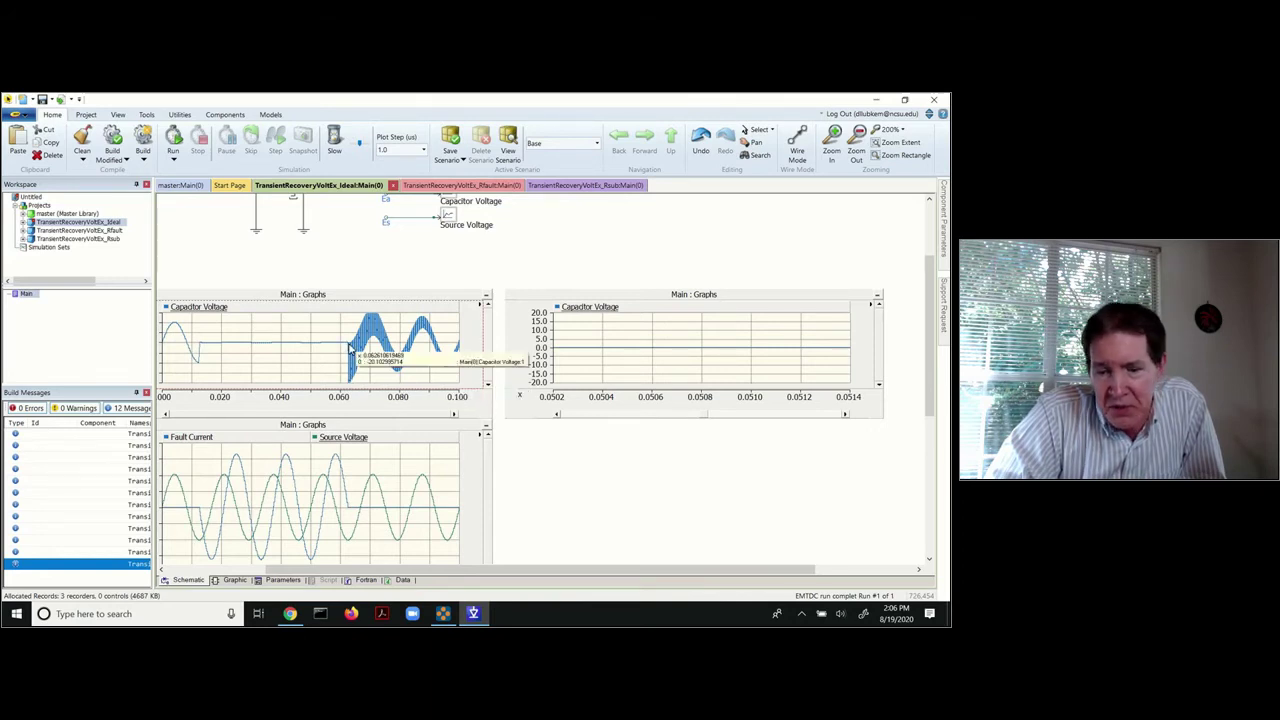
- Change the right graph's horizontal axis Min to 0.0625 and Max to 0.0628
double_click(565, 399)
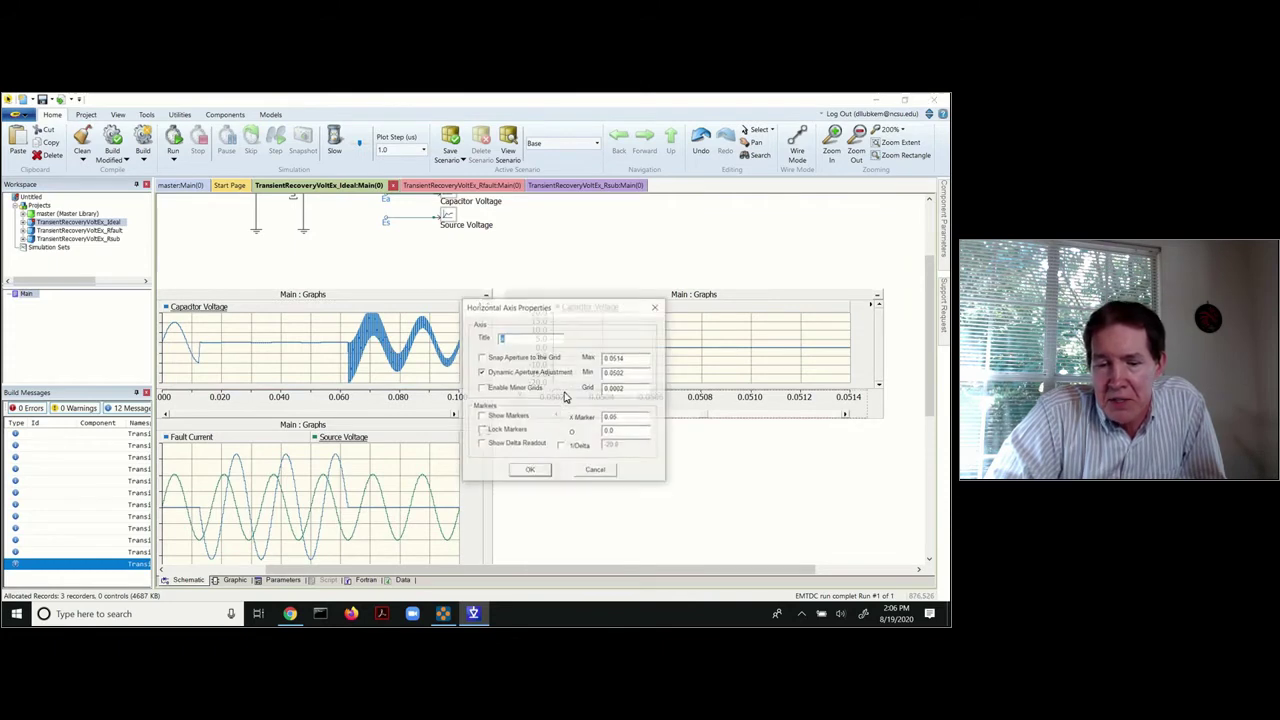
left_click_drag(636, 380, 619, 379)
type("6")
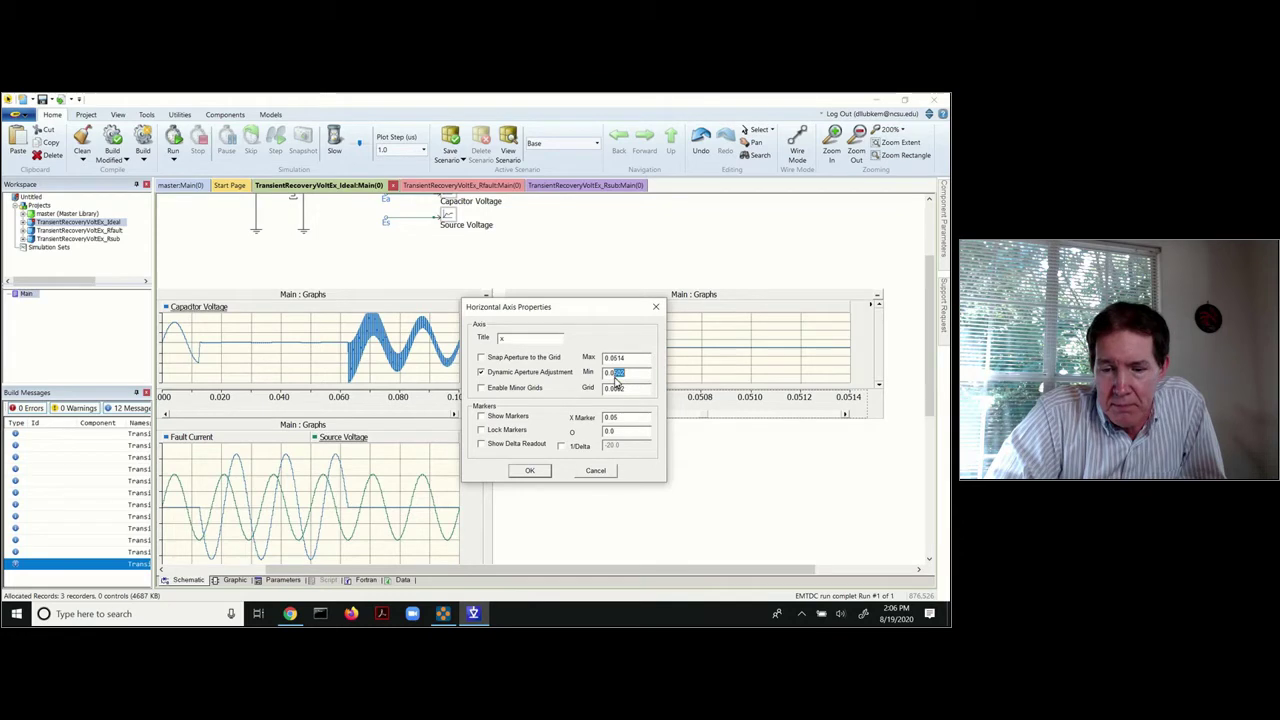
type("25")
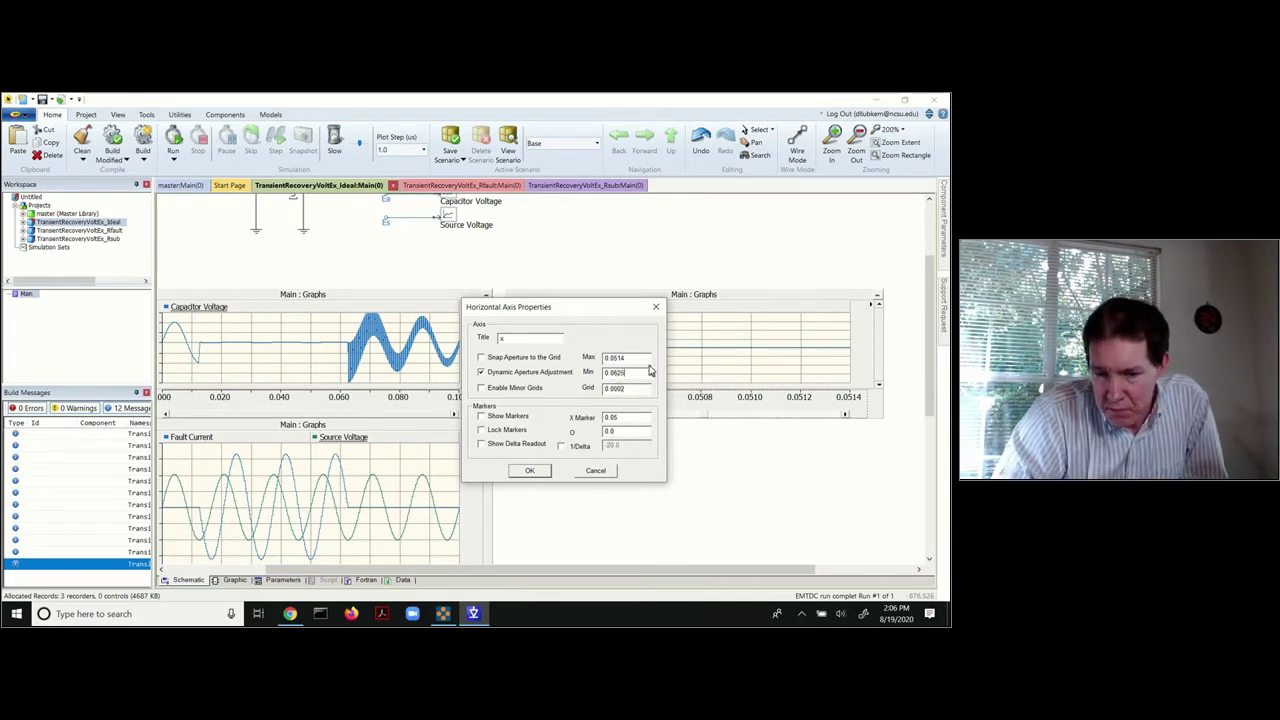
left_click(628, 361)
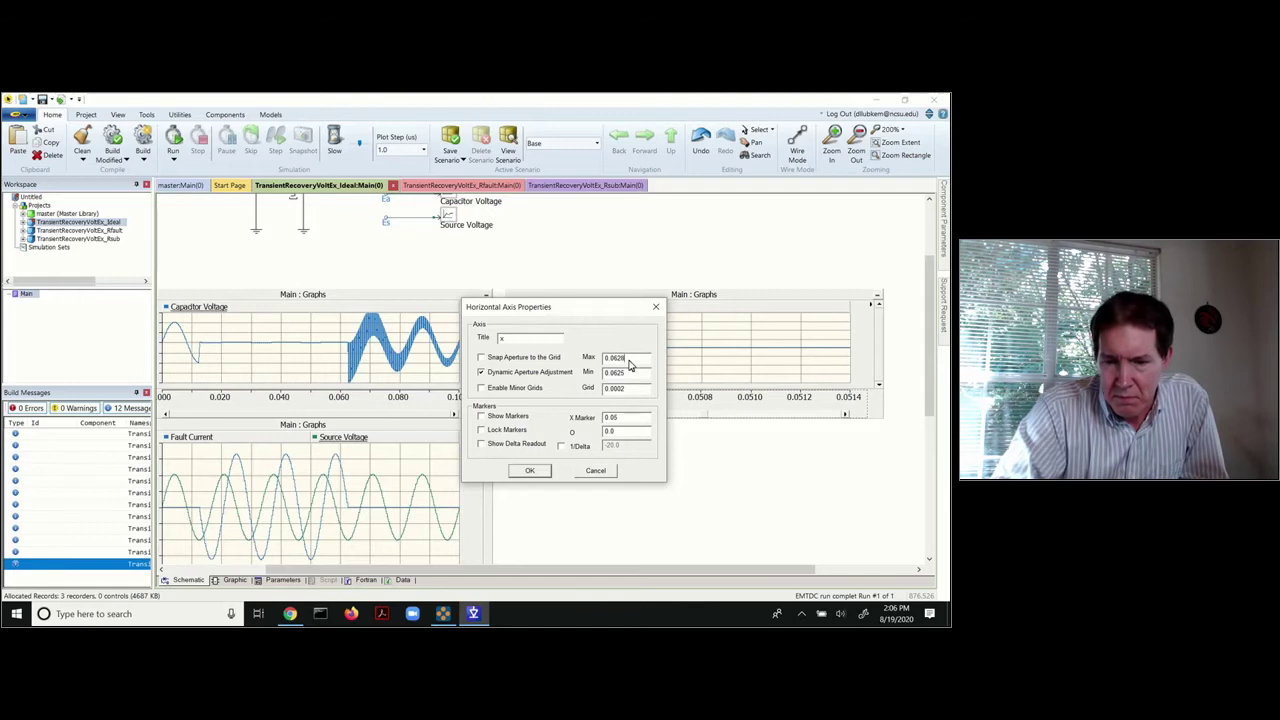
left_click(532, 471)
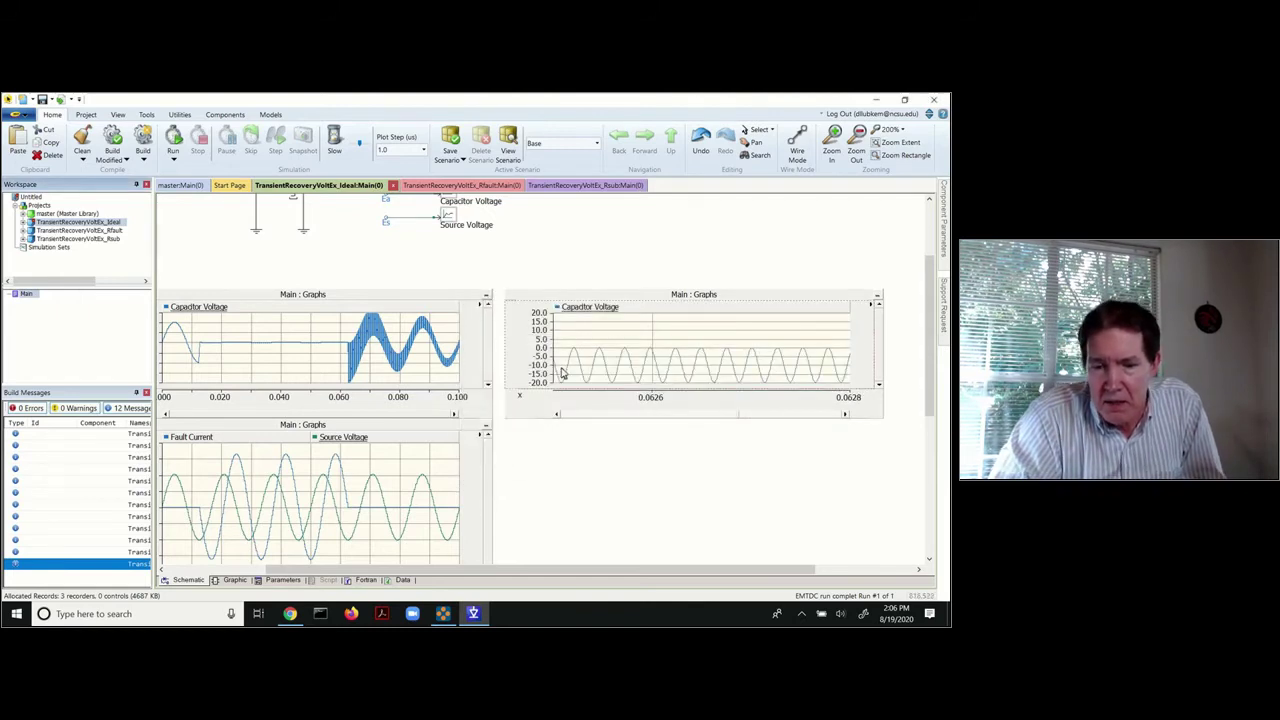
- Lower the right graph's horizontal axis Min to 0.0624, keeping Max at 0.0628
double_click(653, 402)
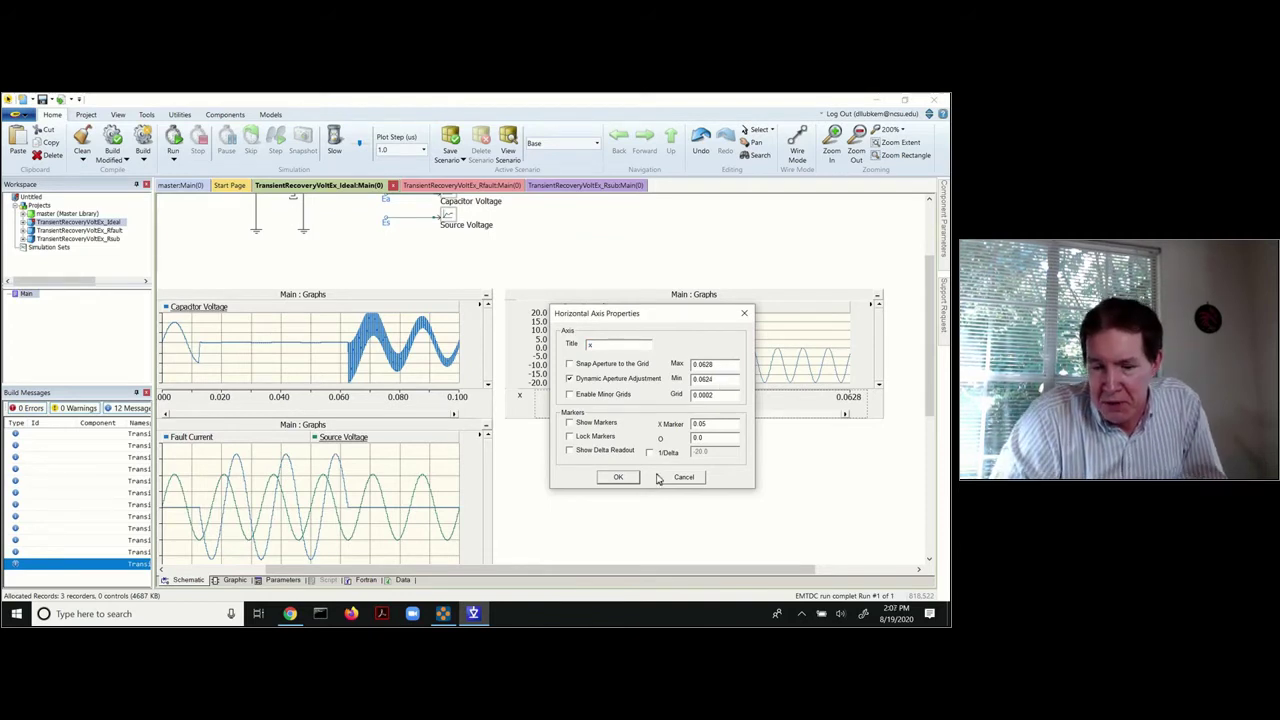
left_click(620, 478)
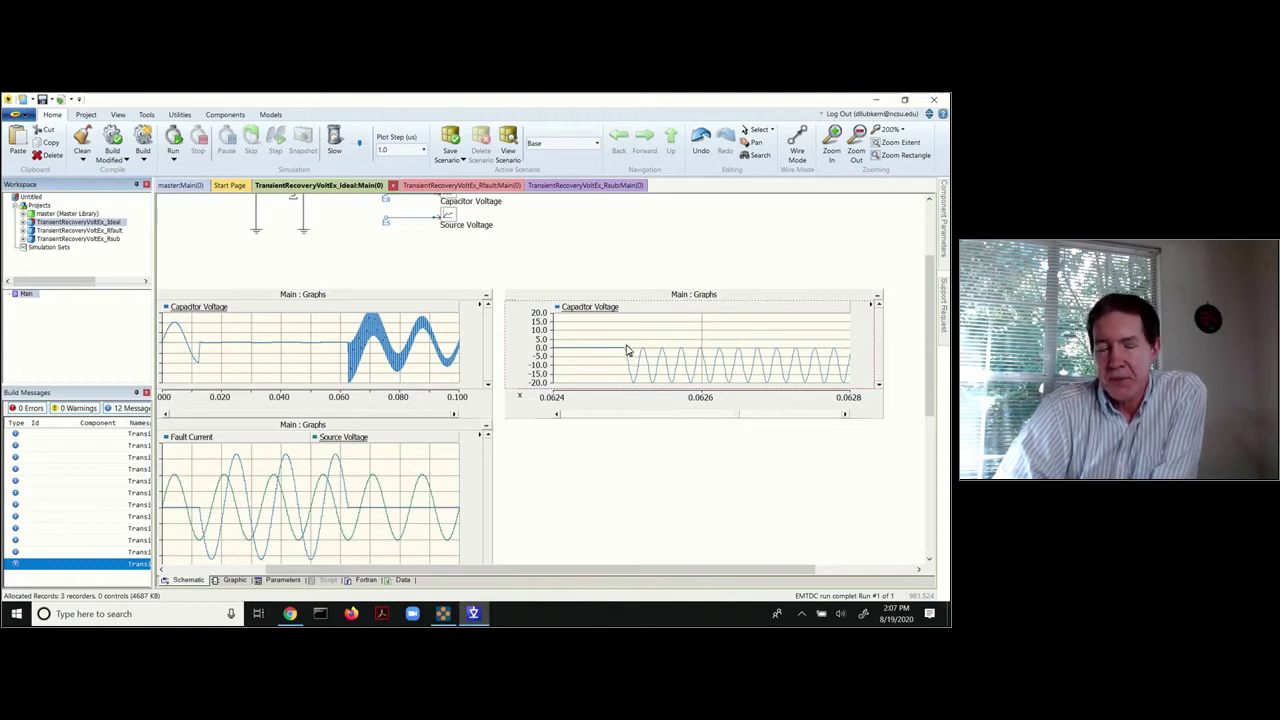
mouse_move(628, 350)
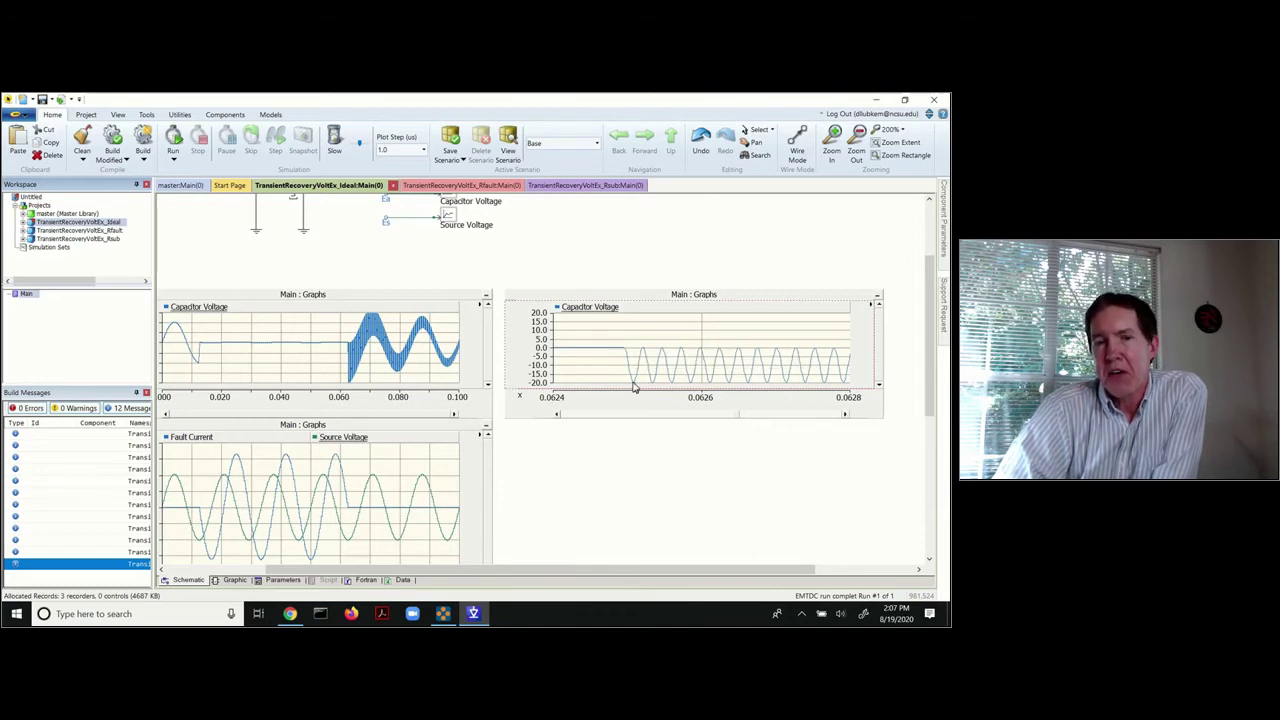
mouse_move(633, 387)
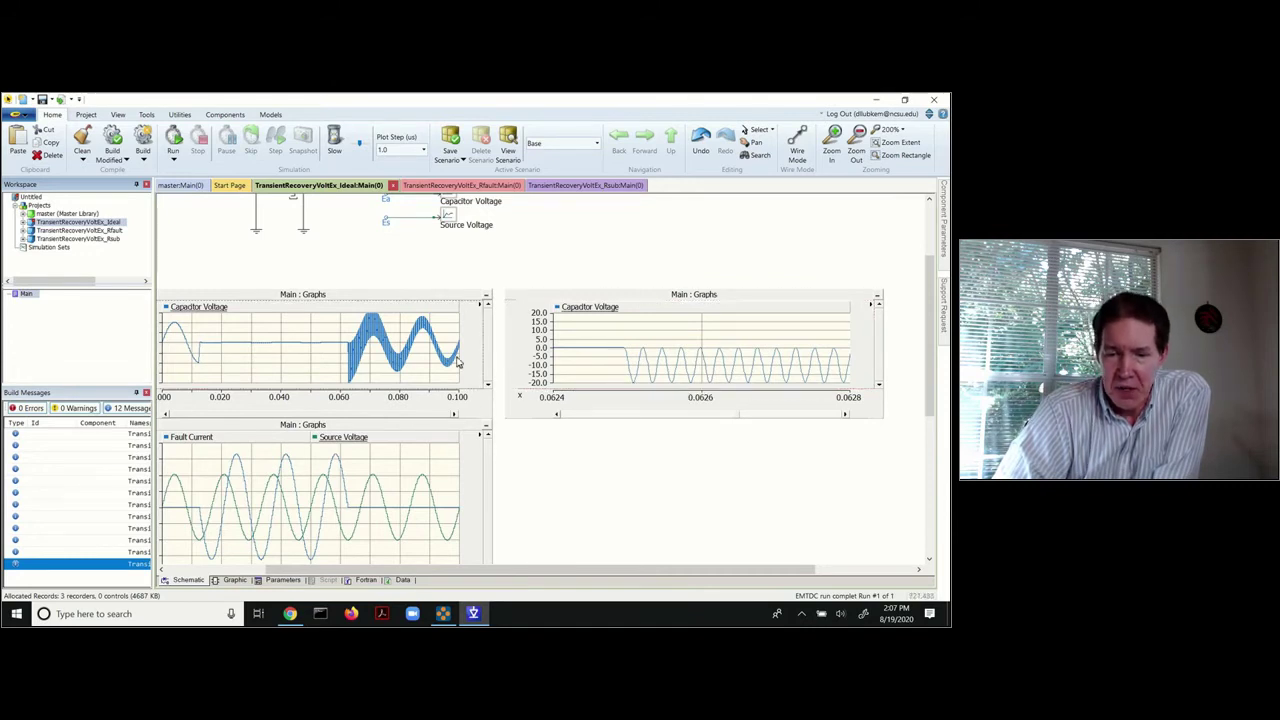
- Set the right graph's Ymax to 25.0 and Ymin to -25.0 in Overlay Graph Properties
double_click(543, 362)
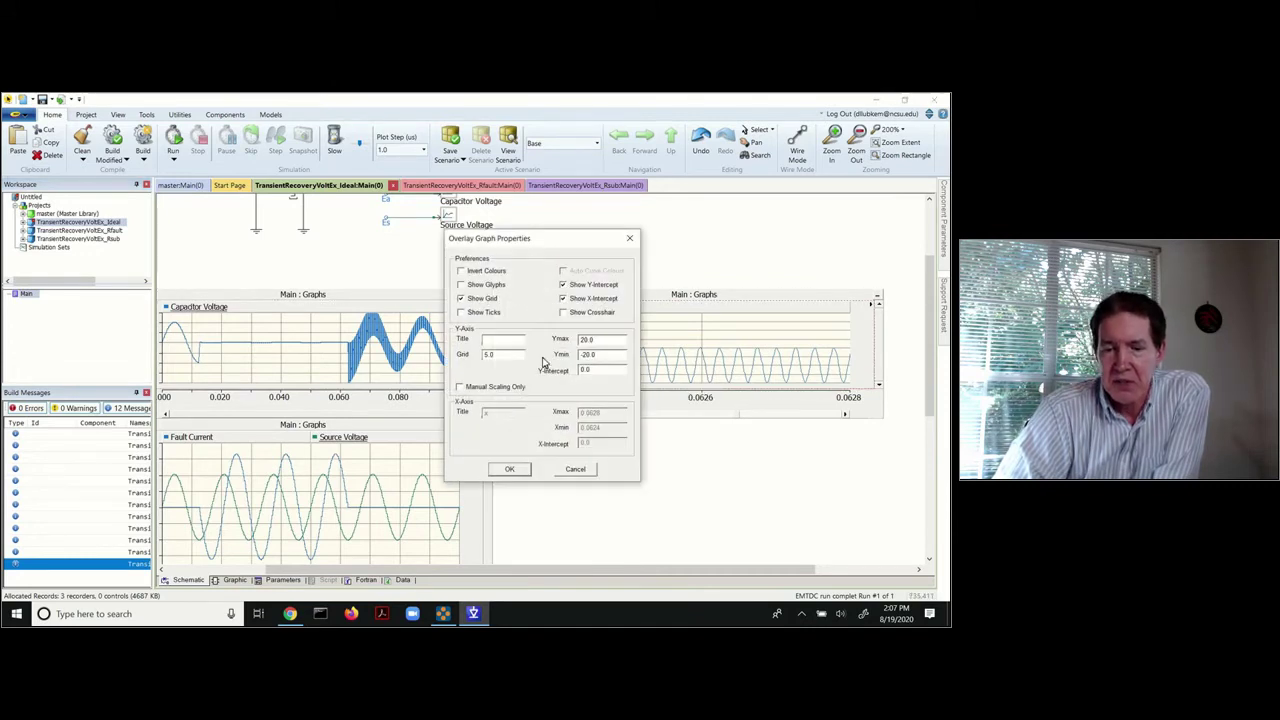
double_click(587, 341)
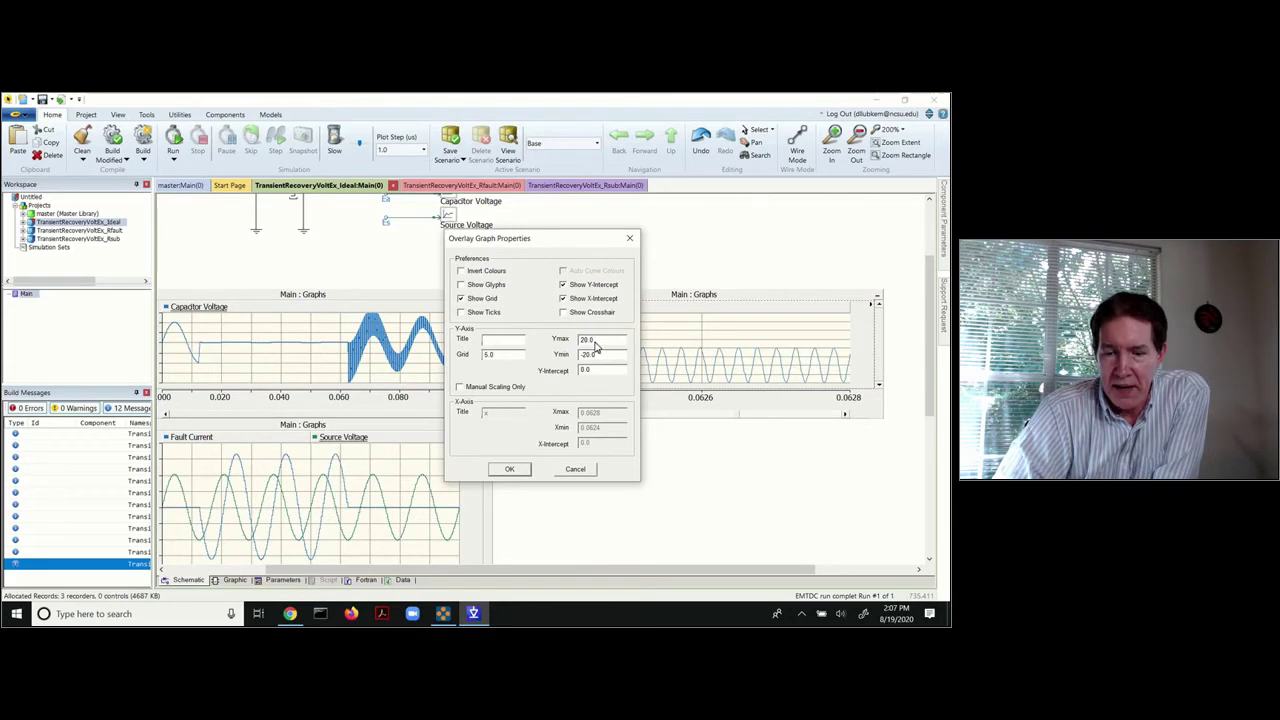
left_click(602, 337)
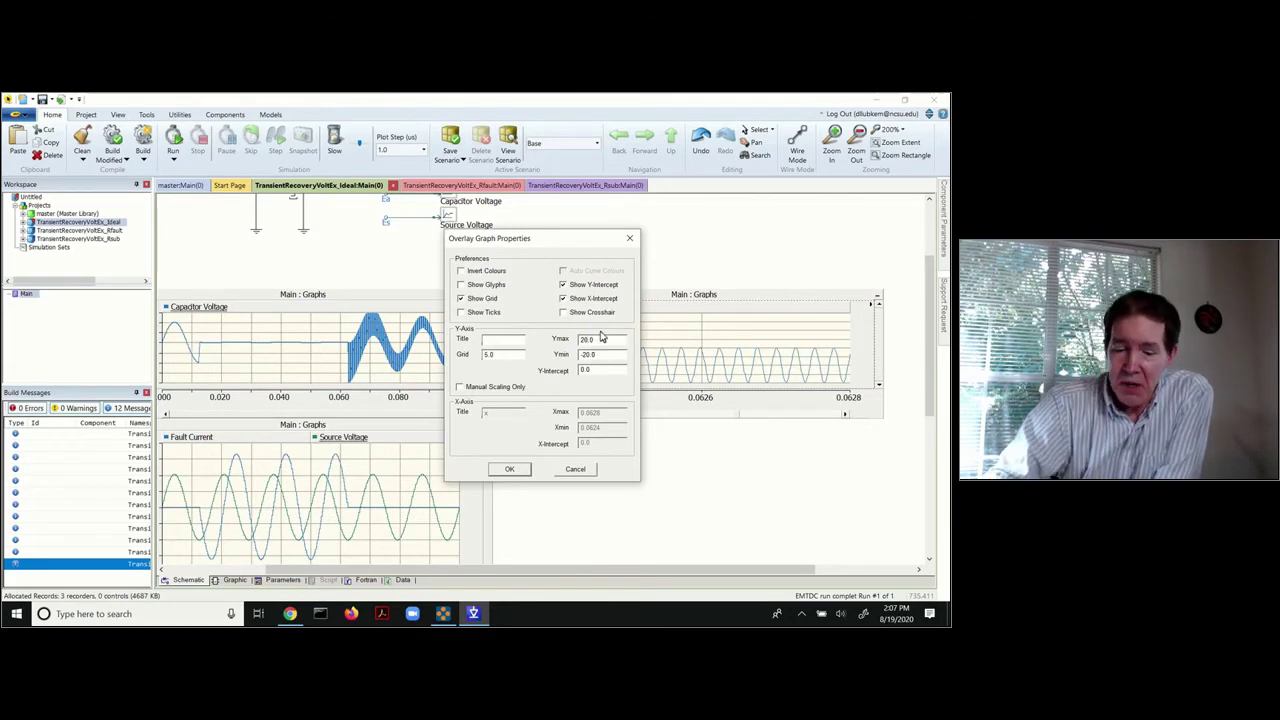
type("5")
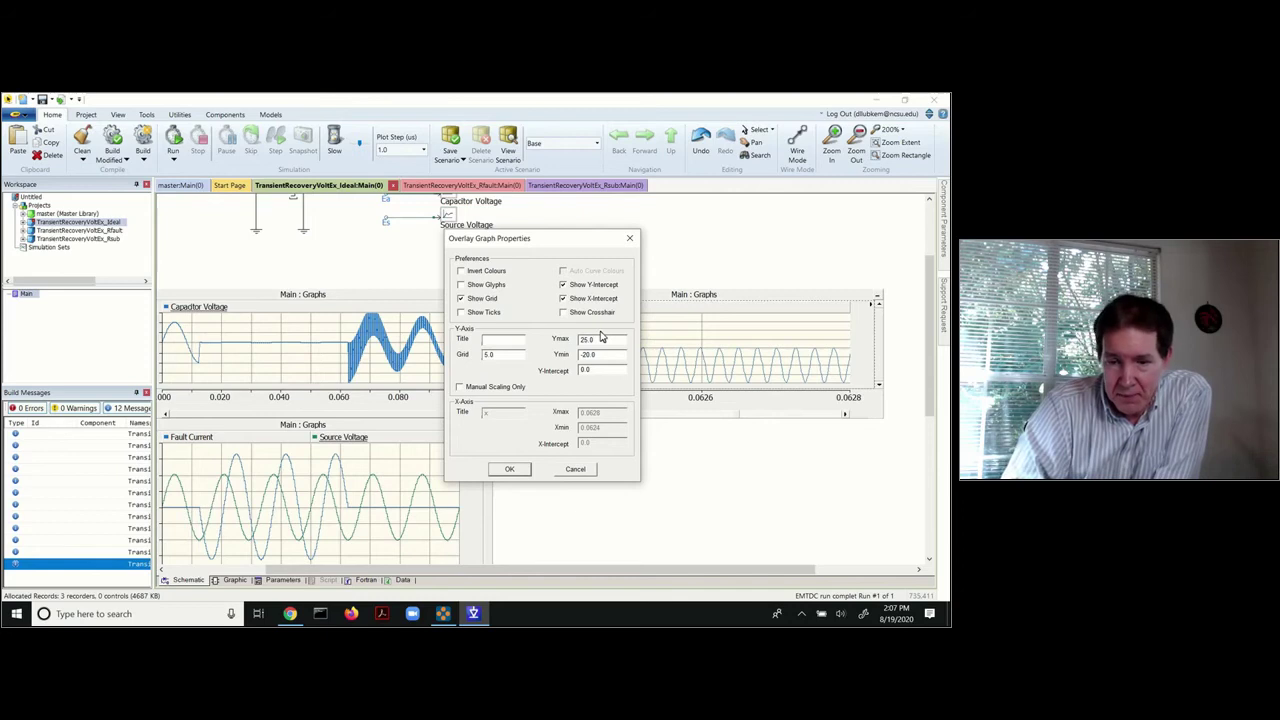
double_click(590, 356)
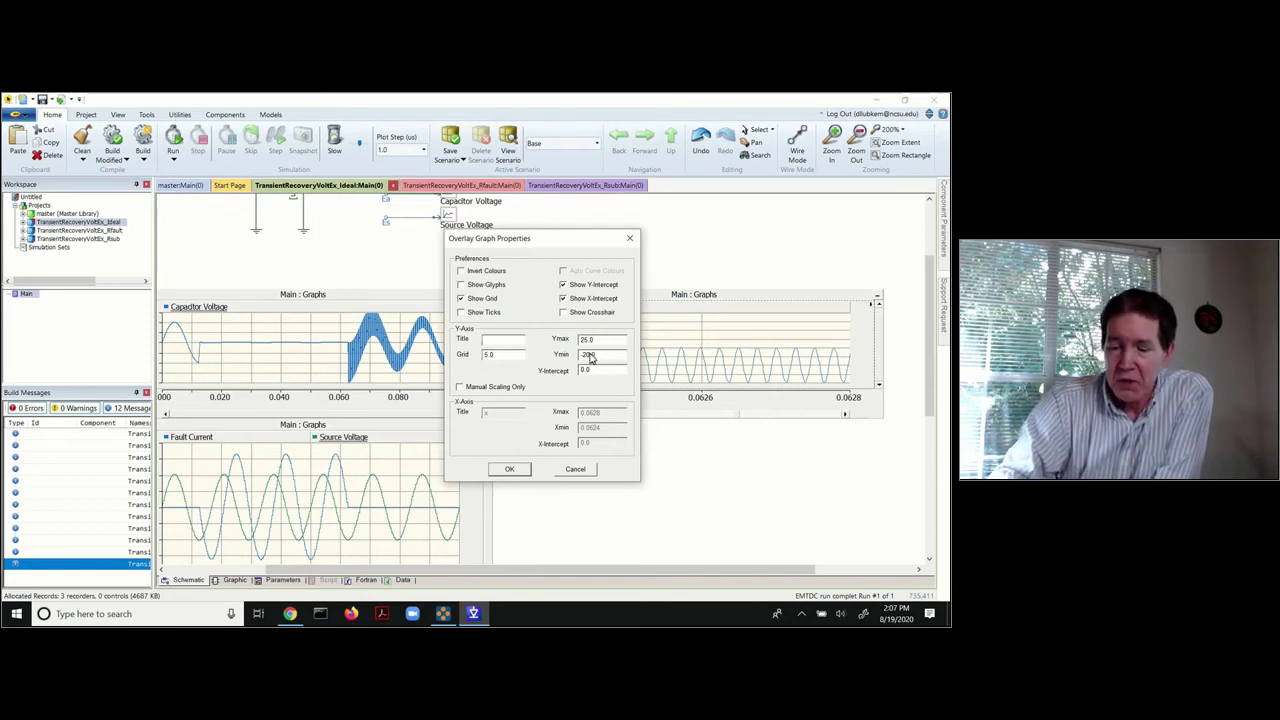
type("-25")
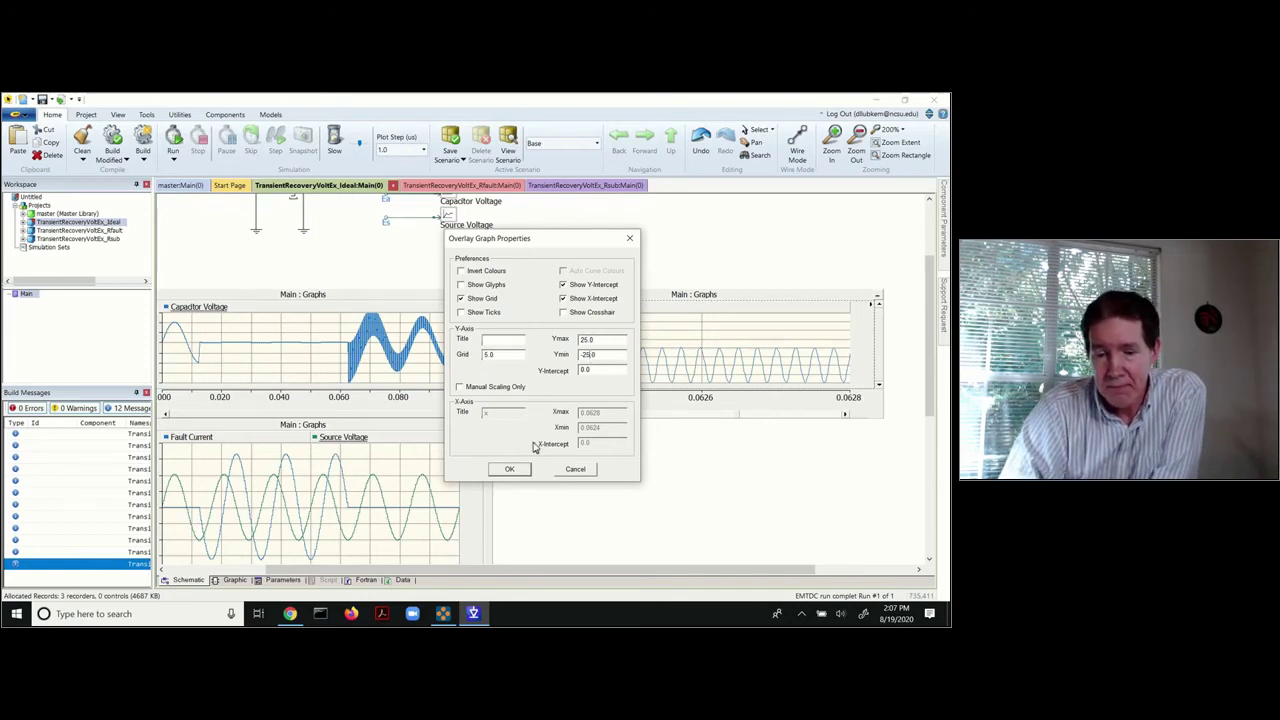
left_click(515, 472)
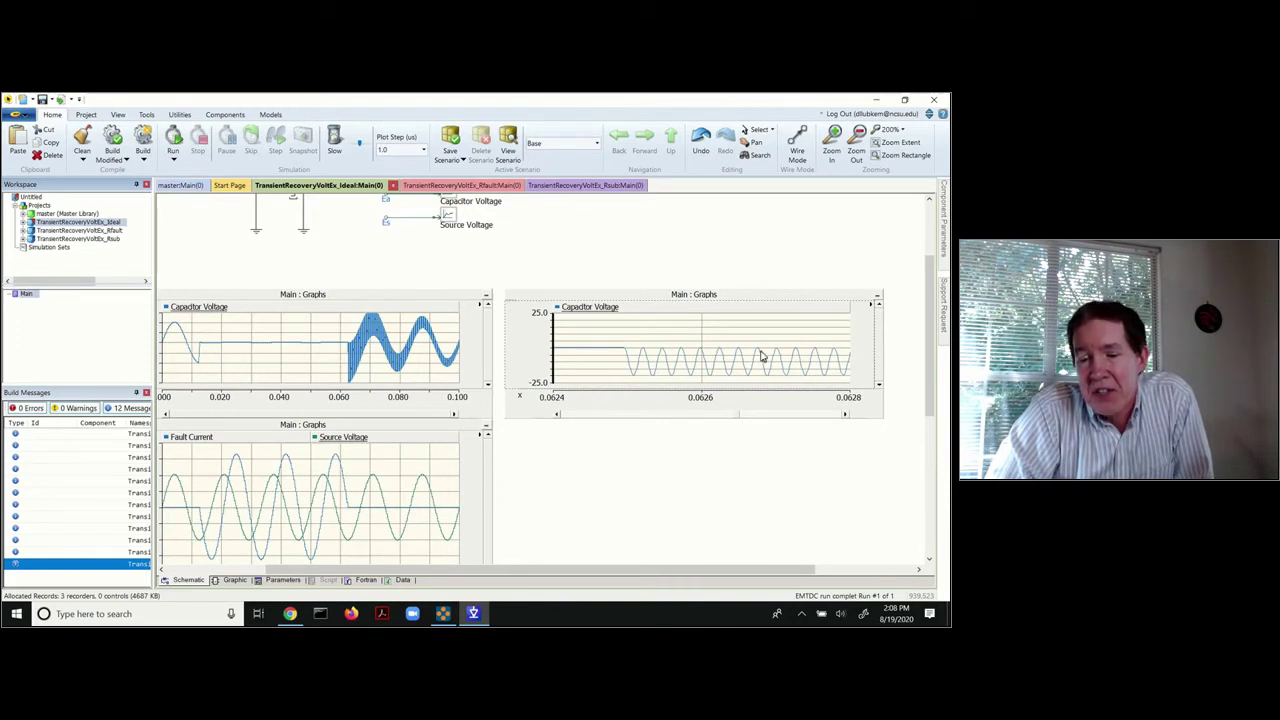
- Read values on the zoomed curve, then bring the breaker schematic into view above the graphs
mouse_move(801, 373)
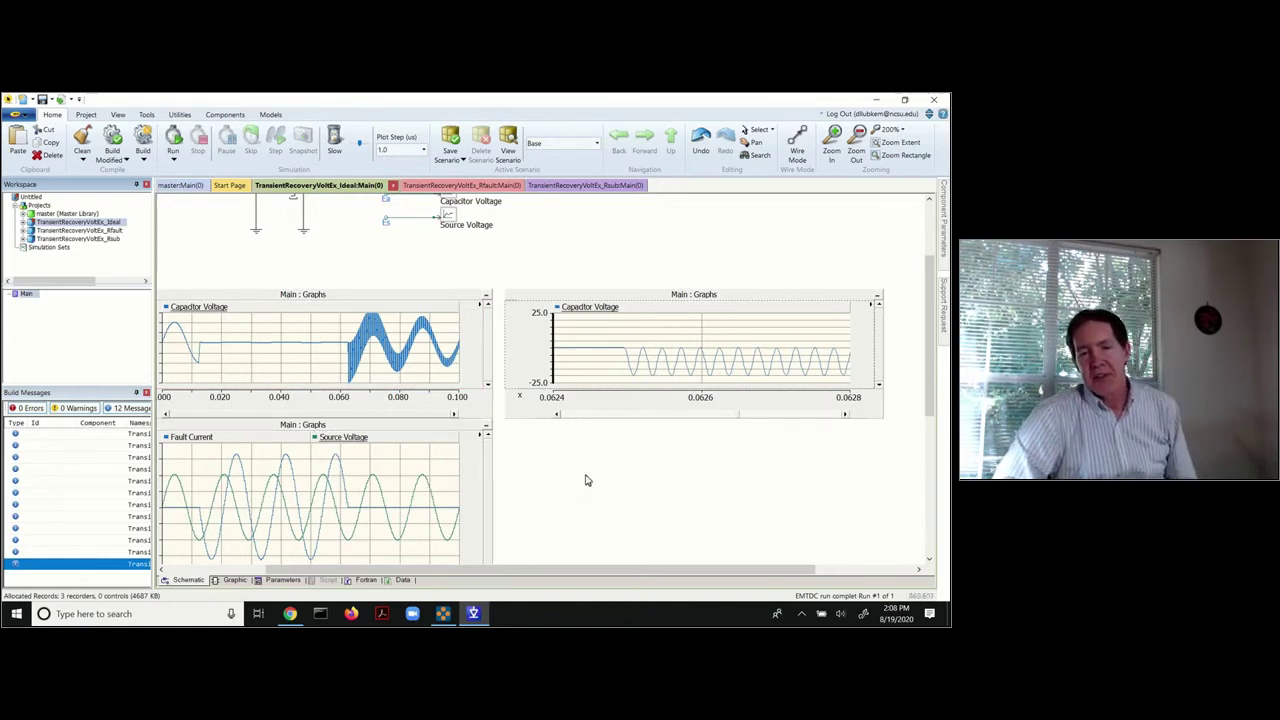
scroll(587, 480, "up", 3)
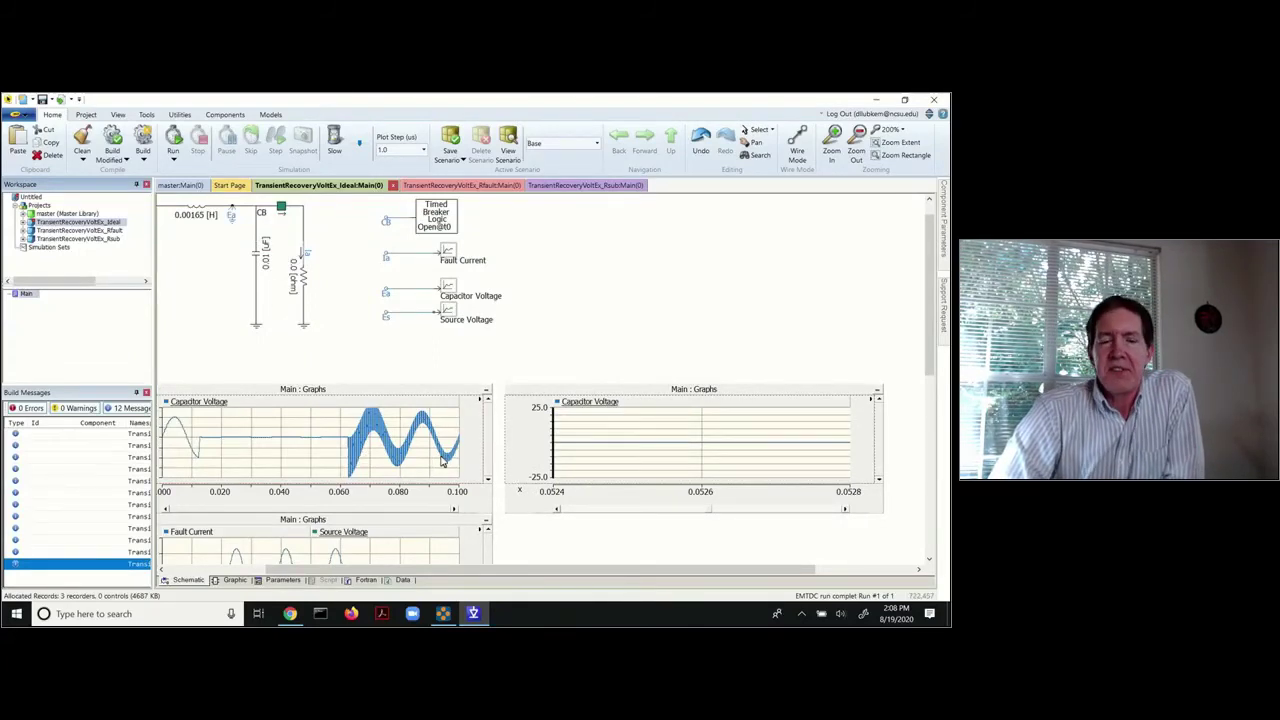
- Shift the canvas left to bring the CB single-phase breaker into view
mouse_move(441, 460)
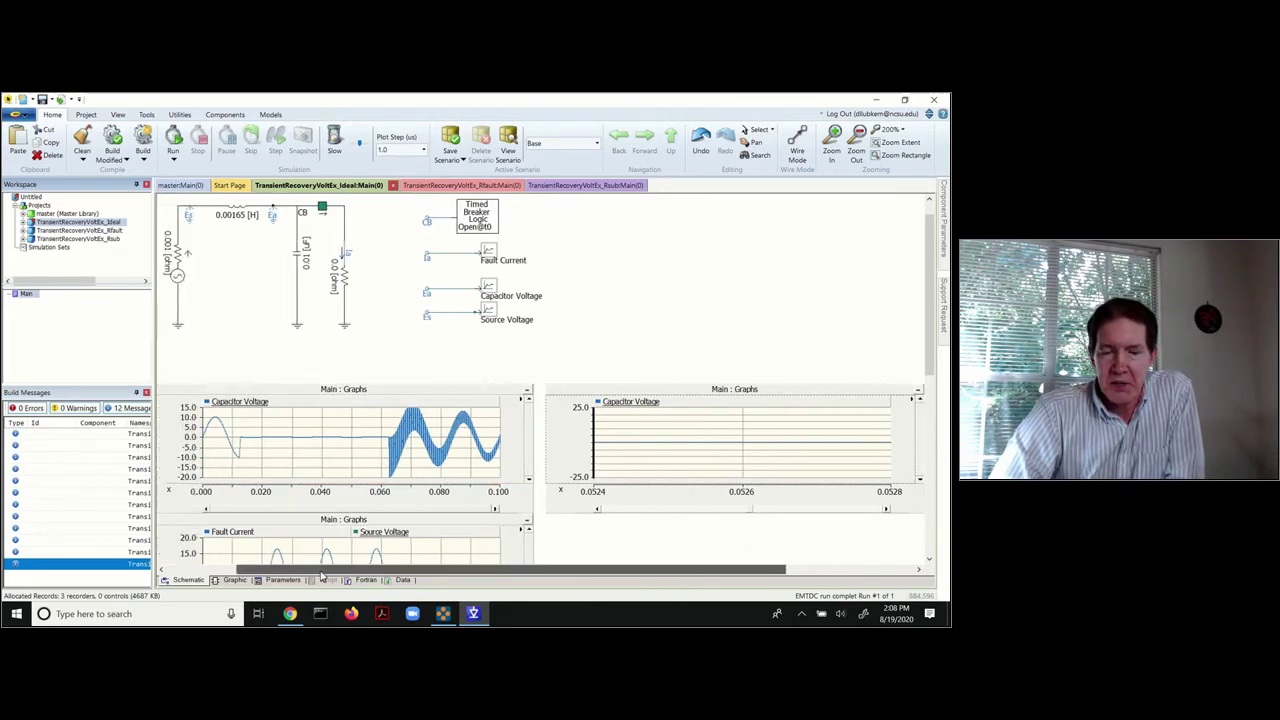
left_click_drag(370, 572, 270, 572)
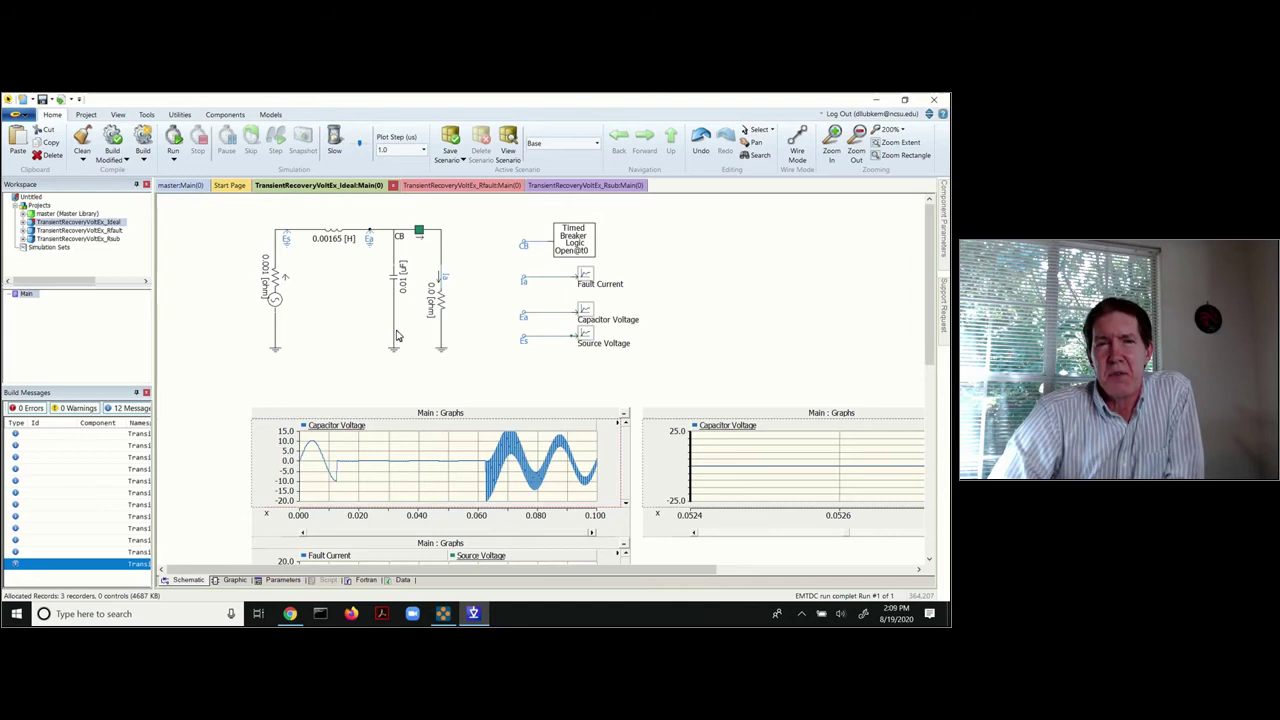
- Check the CB breaker's Main Data resistances (1.E6 ohm open, 0.005 ohm closed), then close the dialog
double_click(420, 236)
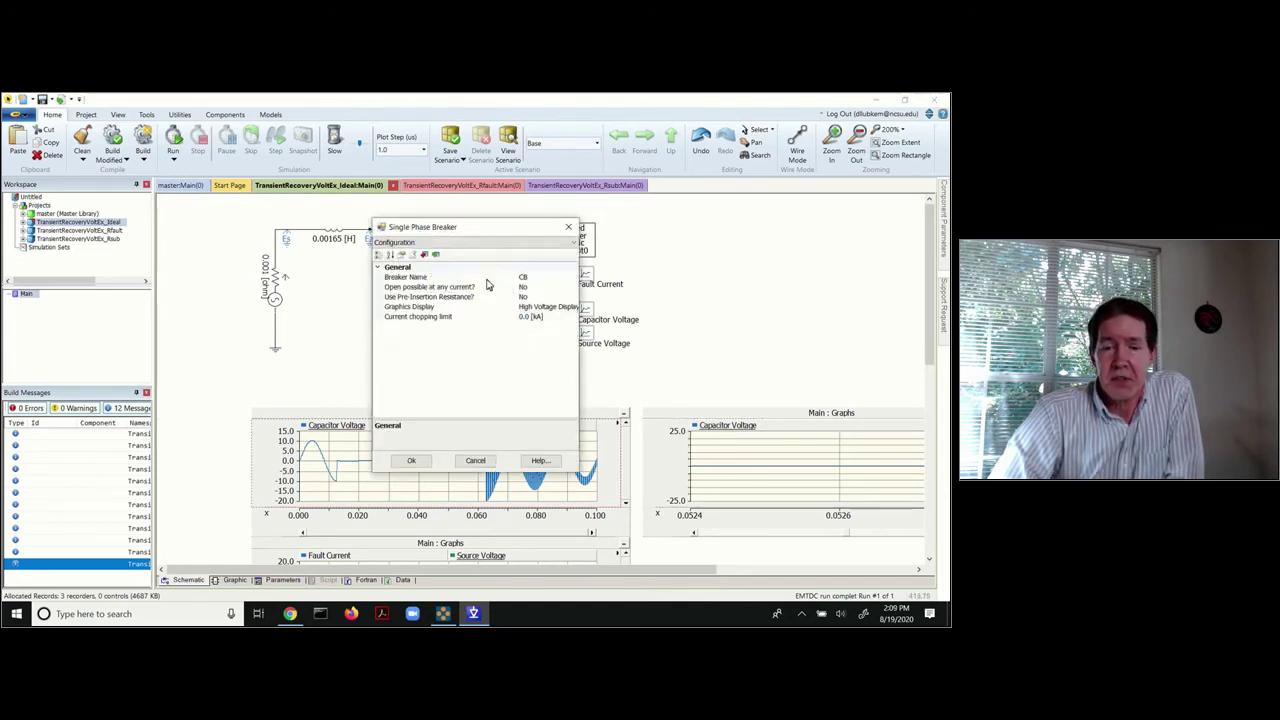
left_click(537, 243)
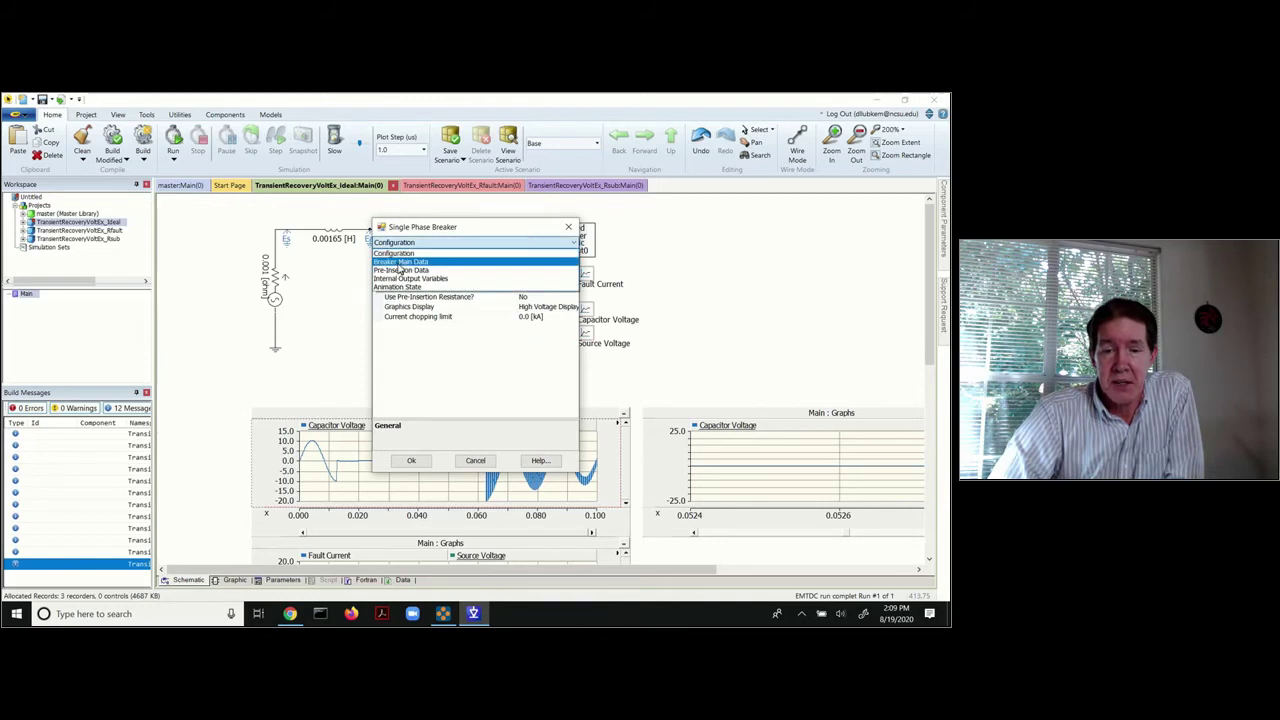
left_click(401, 262)
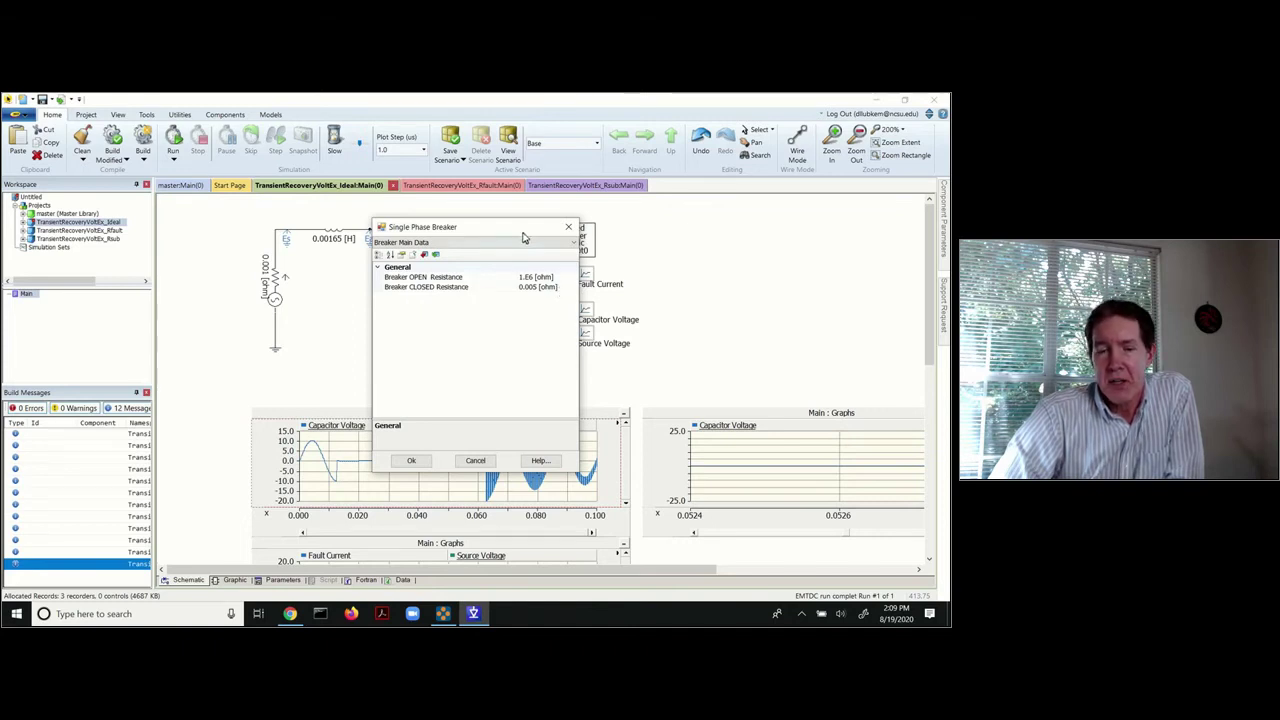
left_click_drag(522, 228, 606, 318)
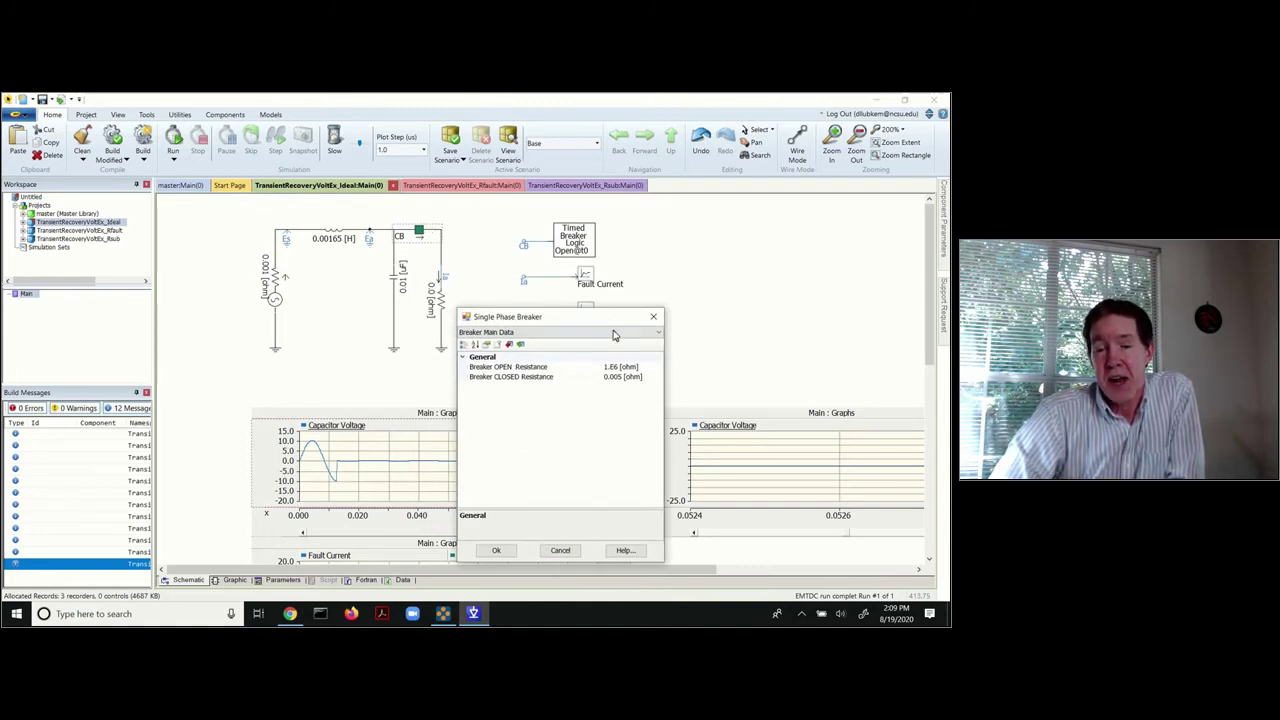
left_click_drag(603, 318, 662, 320)
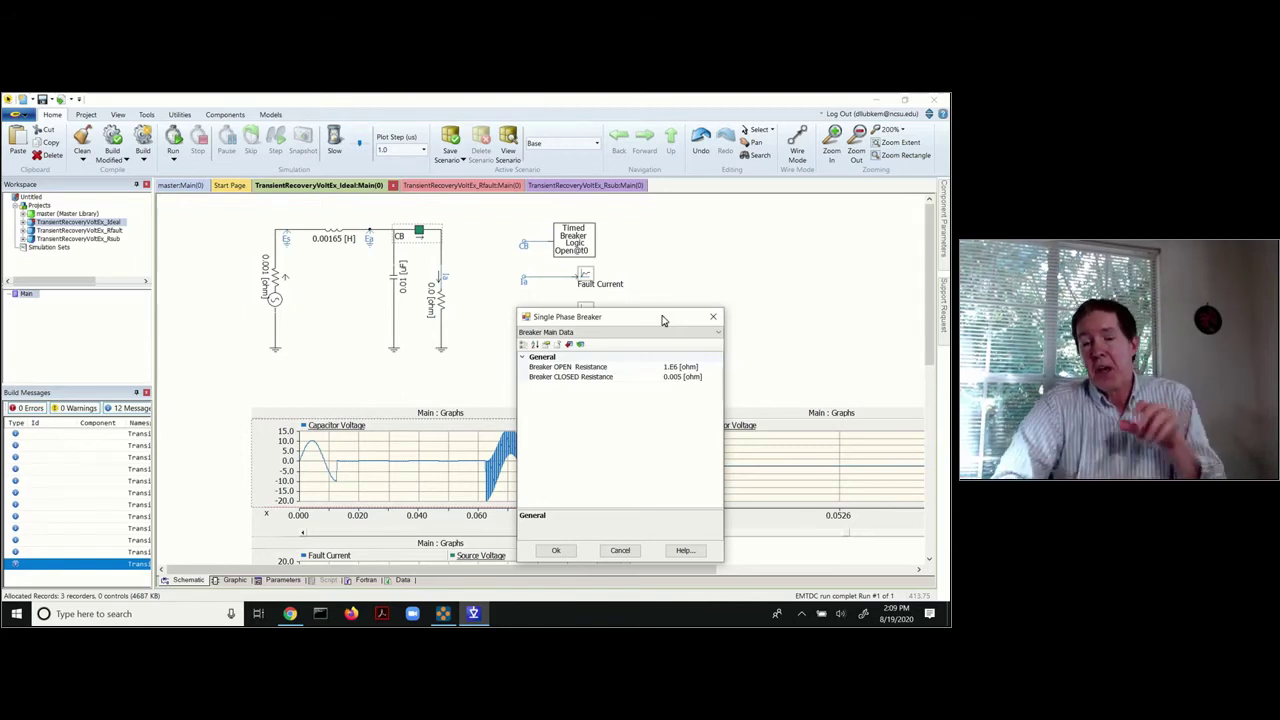
left_click(710, 322)
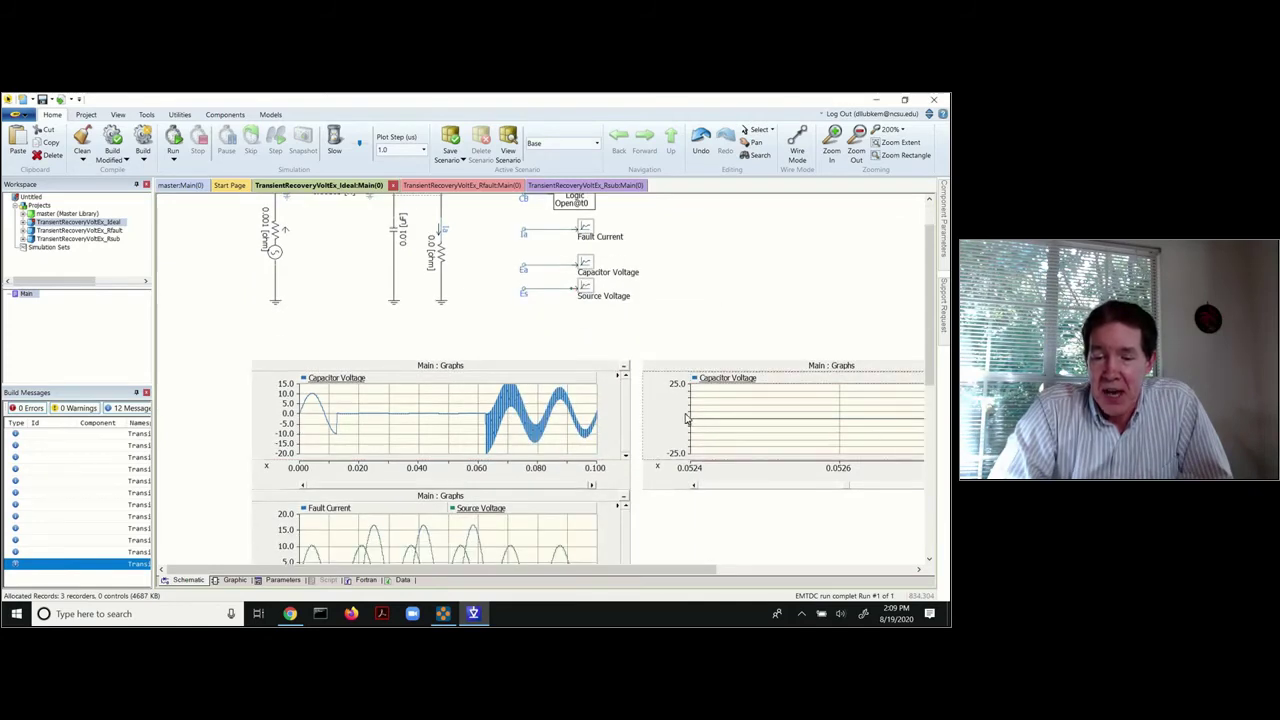
scroll(594, 331, "up", 1)
scroll(594, 331, "up", 1)
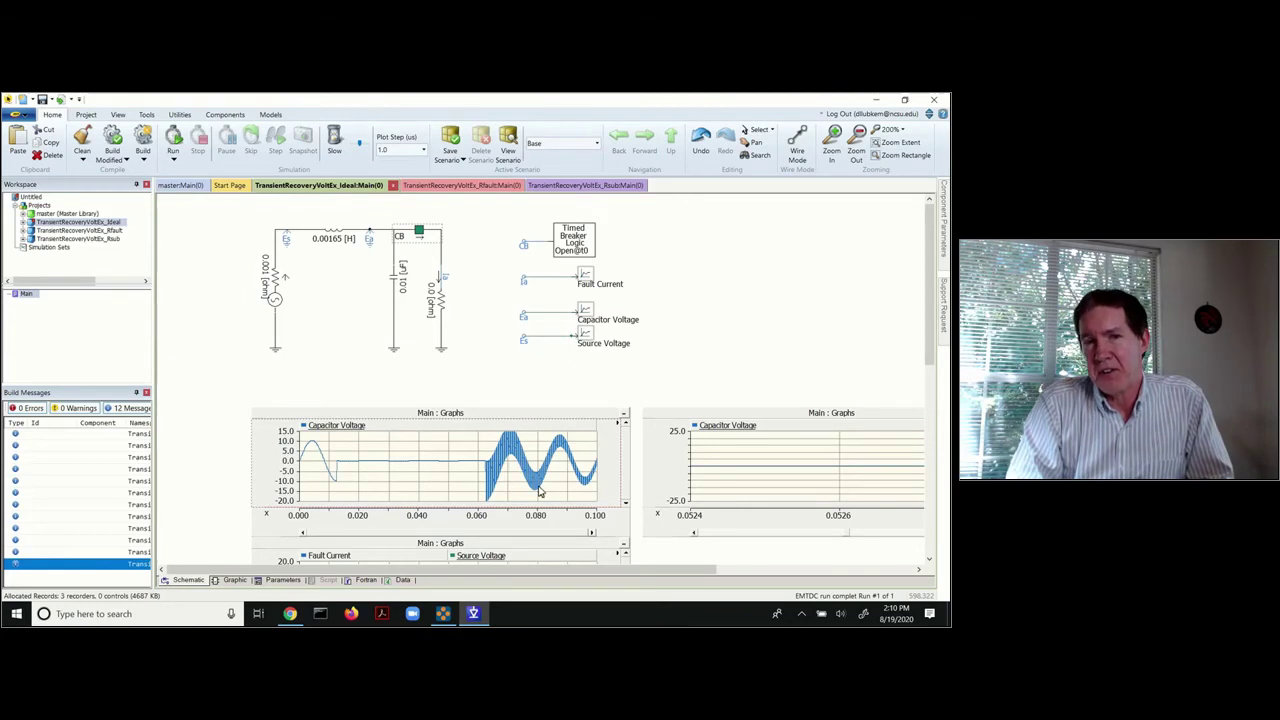
mouse_move(540, 491)
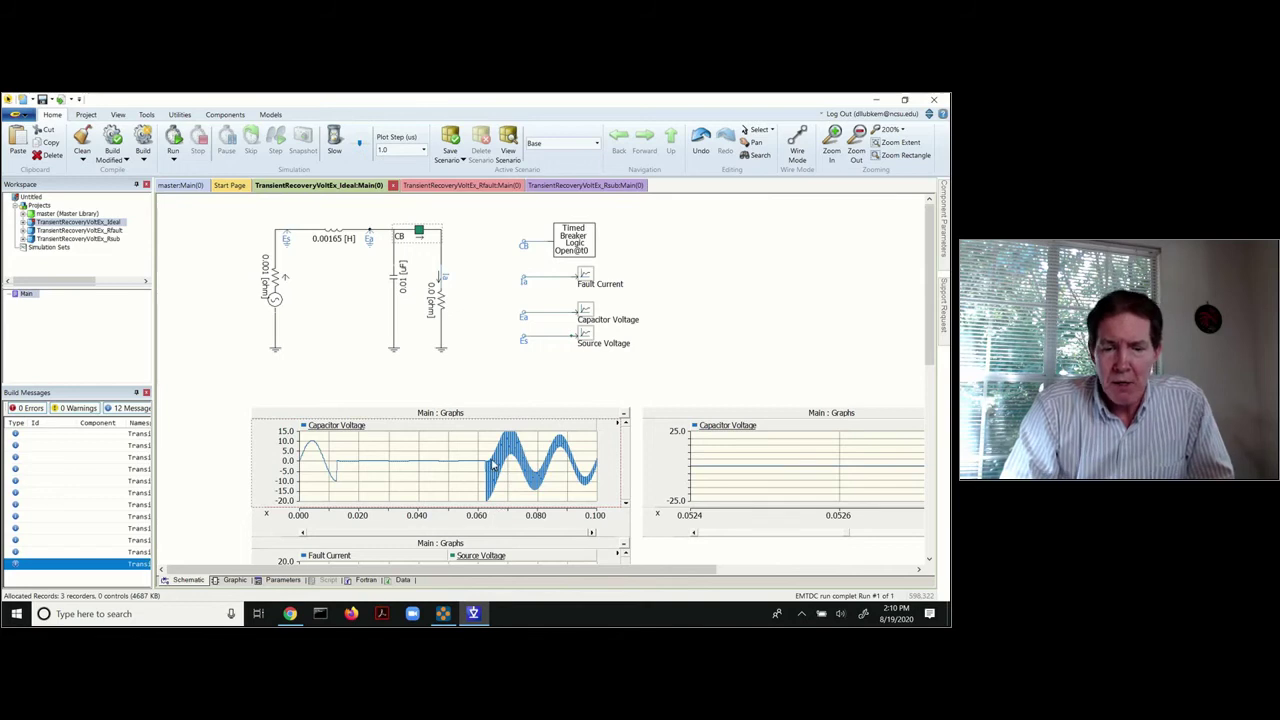
mouse_move(492, 467)
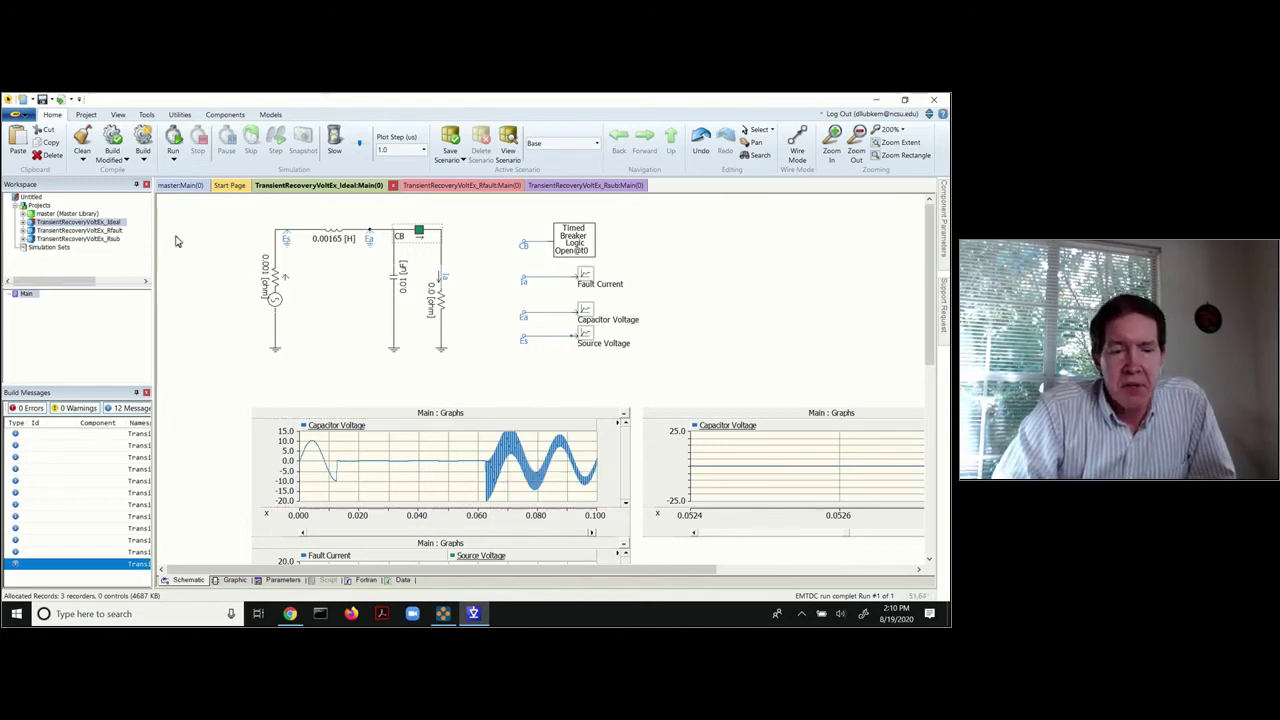
- Make TransientRecoveryVoltEx_Rfault the active case and run its simulation
left_click(115, 232)
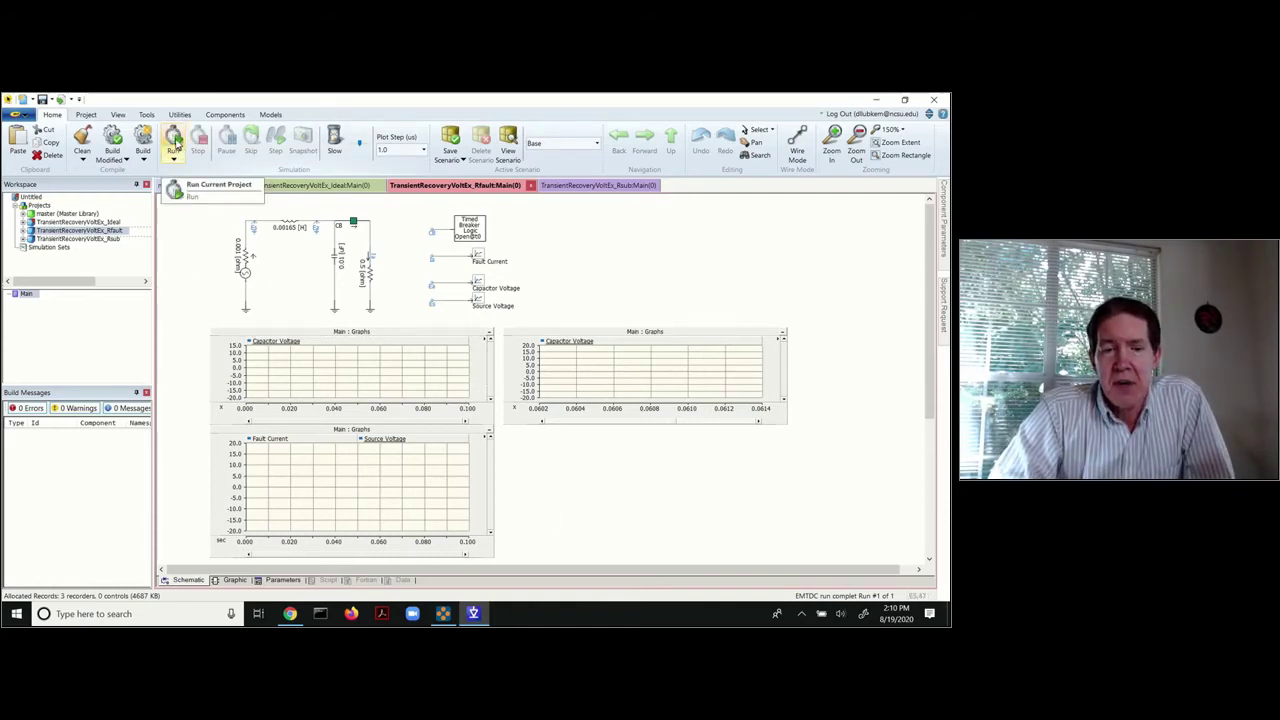
left_click(175, 143)
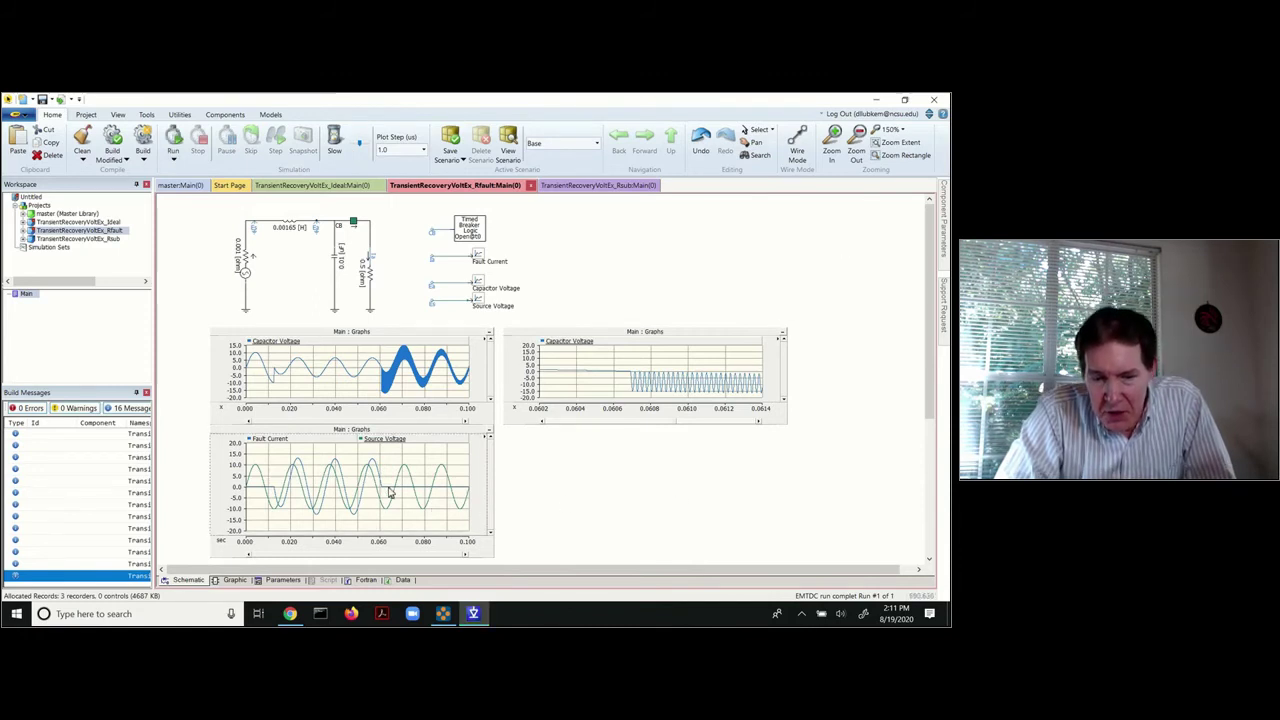
- Check the Timed Breaker Logic operation times of 0.0125 s and 0.06 s
double_click(476, 231)
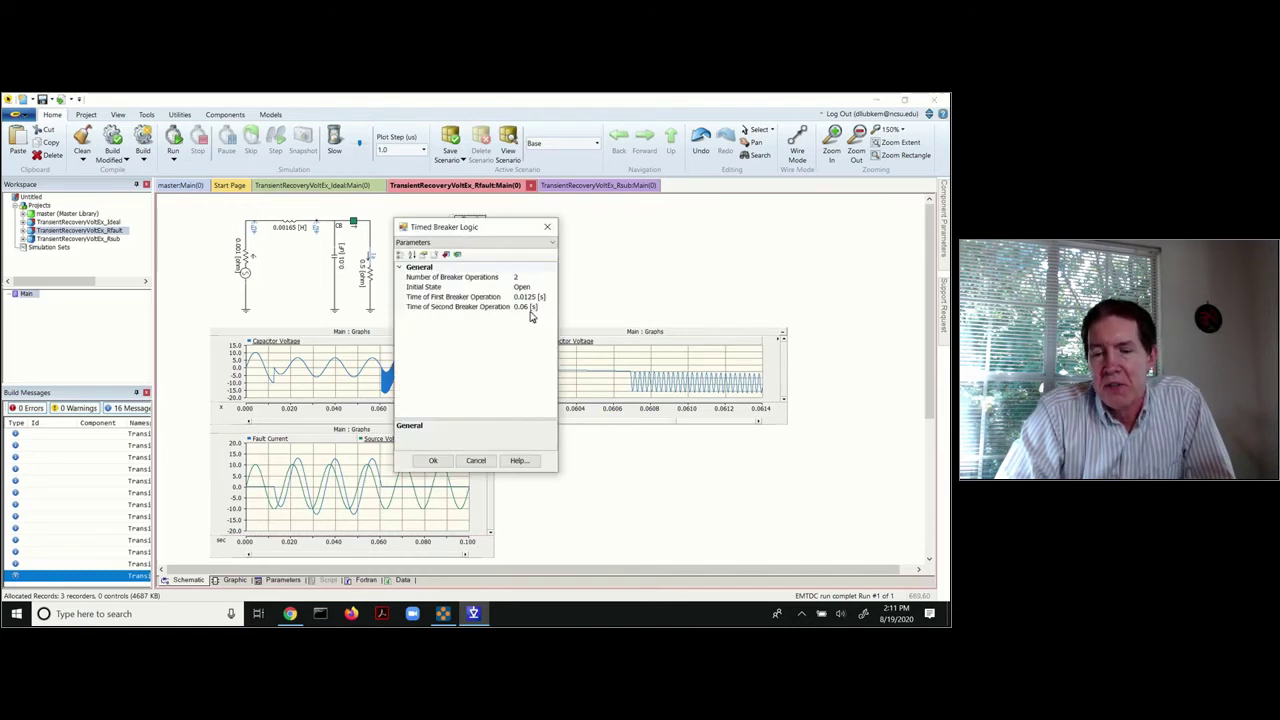
left_click(547, 227)
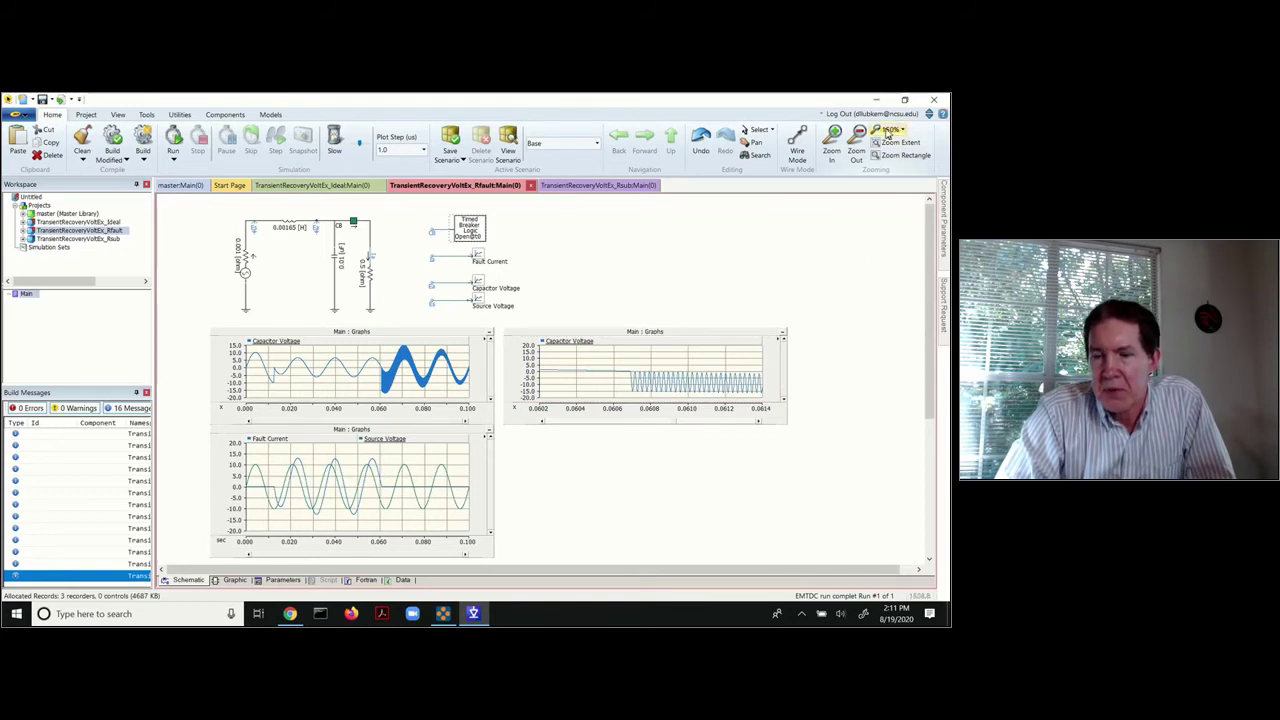
- Zoom to 300% and read the right Capacitor Voltage oscillation starting near 0.0607 s
left_click(833, 140)
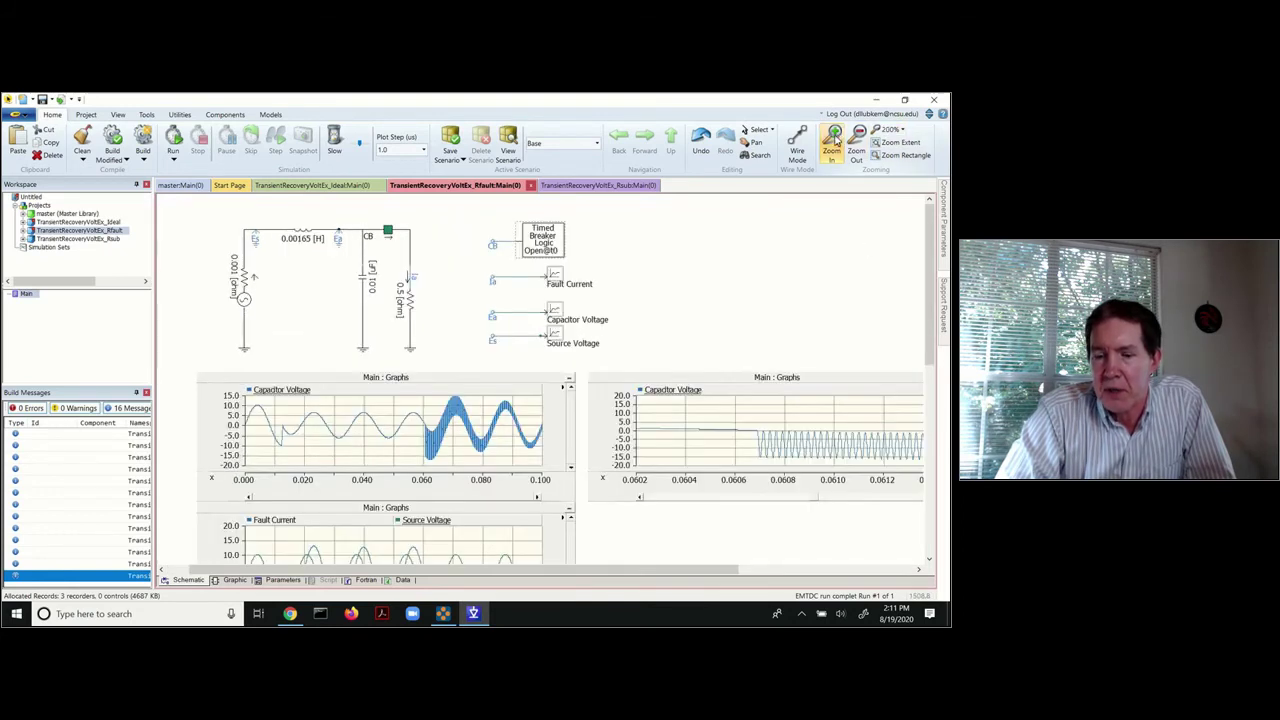
left_click(833, 140)
scroll(760, 243, "down", 5)
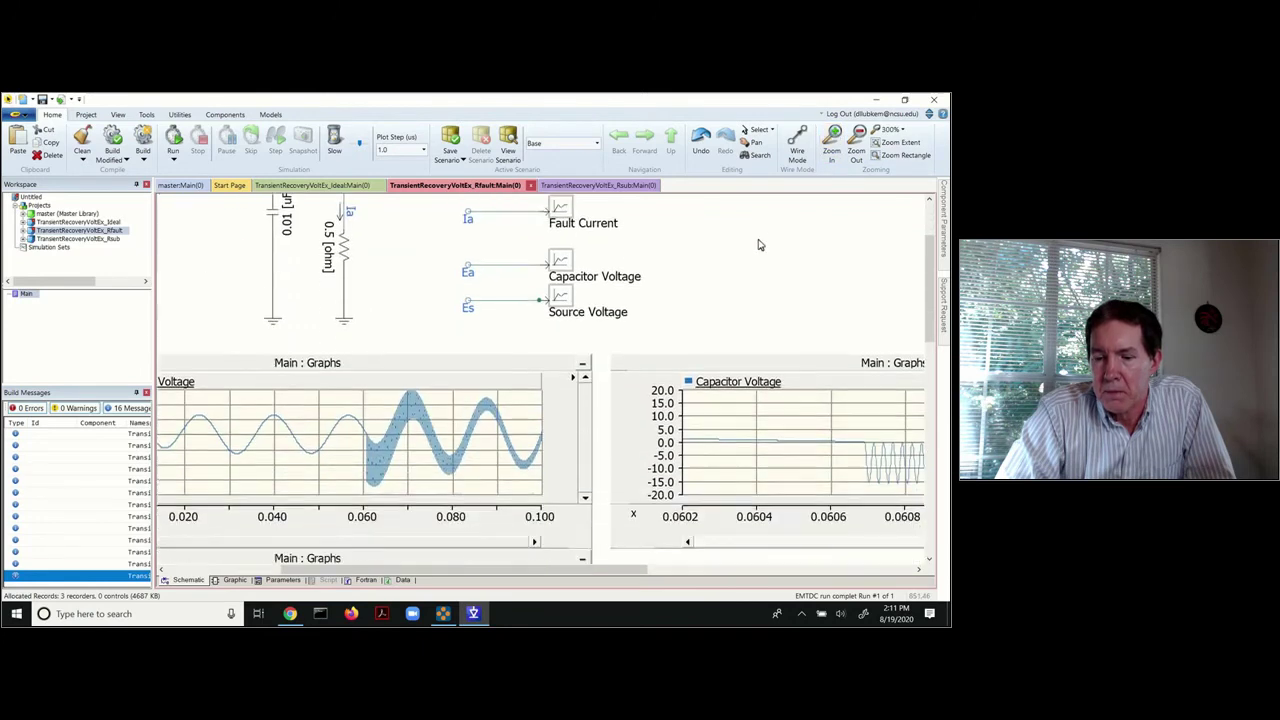
left_click_drag(631, 581, 705, 581)
left_click(789, 467)
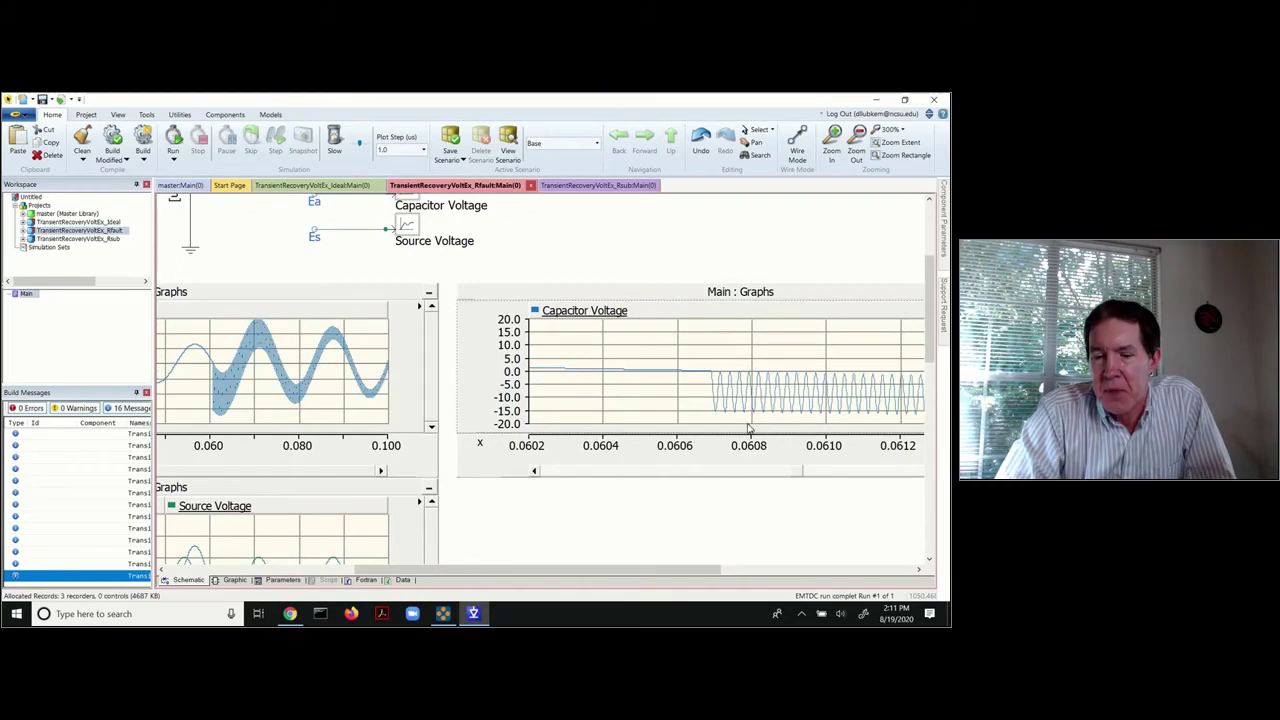
mouse_move(717, 417)
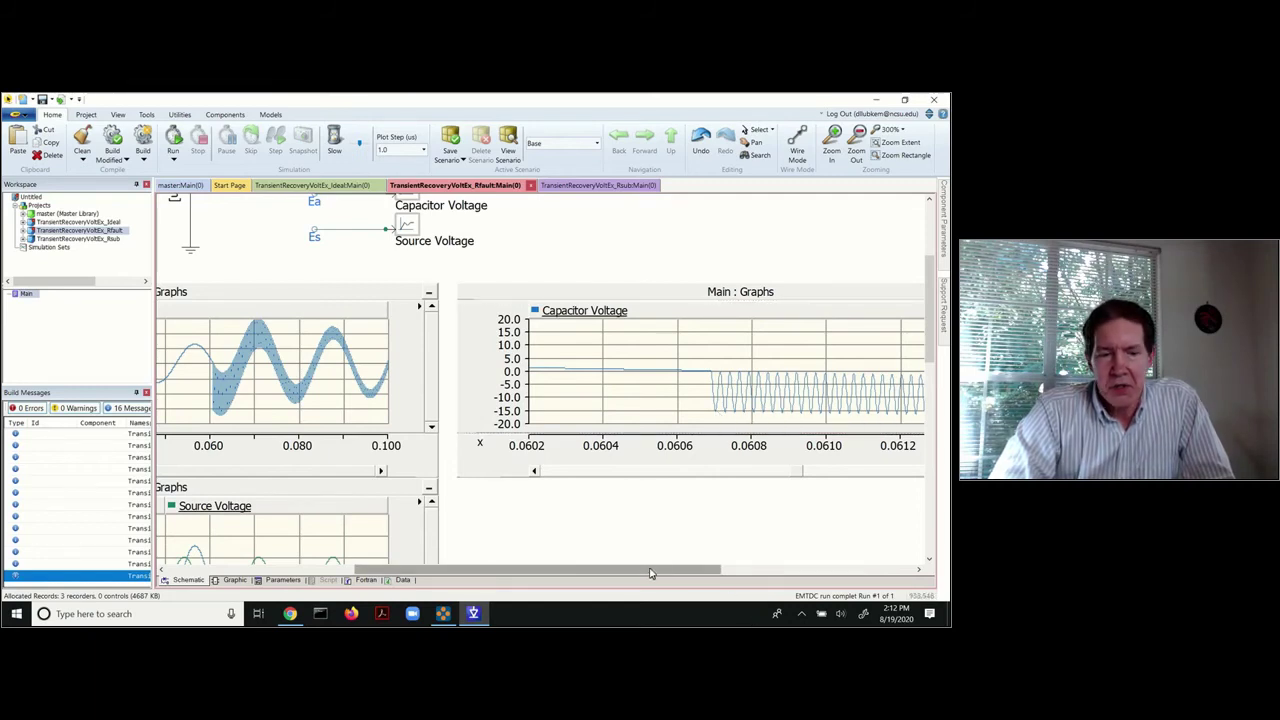
- Open the TransientRecoveryVoltEx_Rsub case's main schematic and scroll down to its graphs
double_click(108, 240)
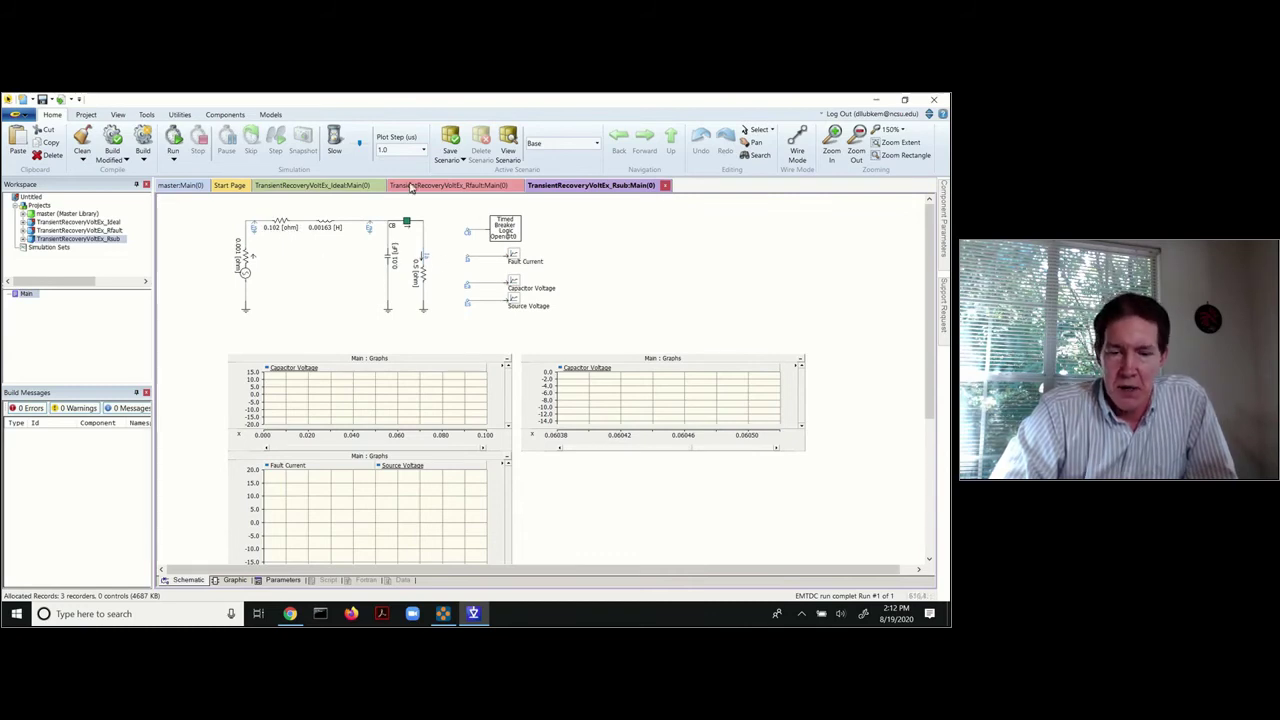
left_click(586, 386)
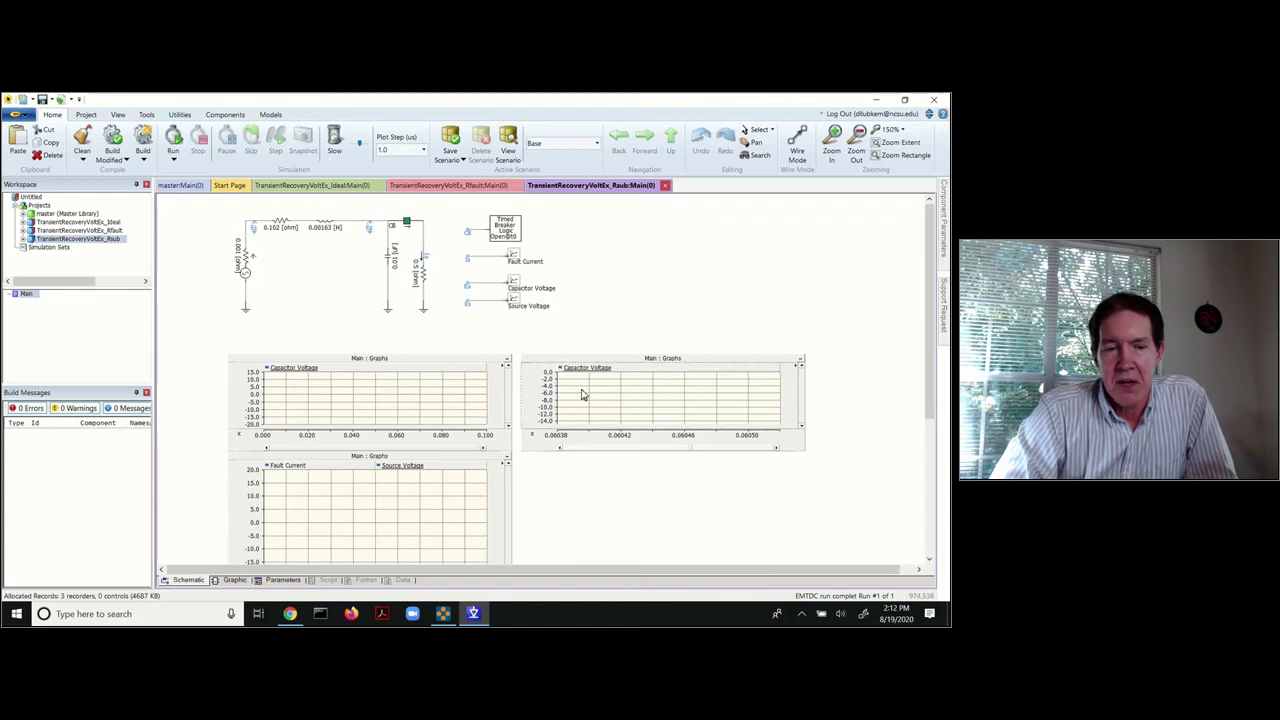
scroll(580, 492, "down", 1)
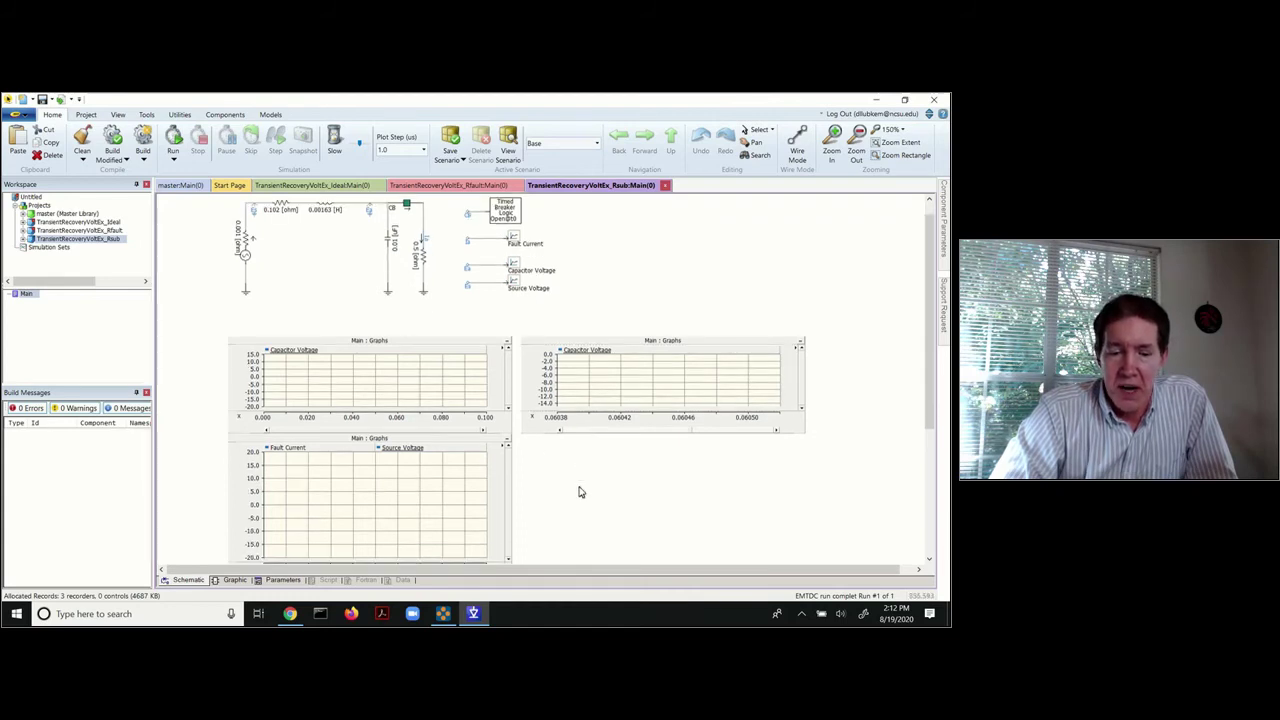
scroll(580, 492, "down", 1)
- Run the Rsub simulation and select the right Capacitor Voltage graph
left_click(174, 143)
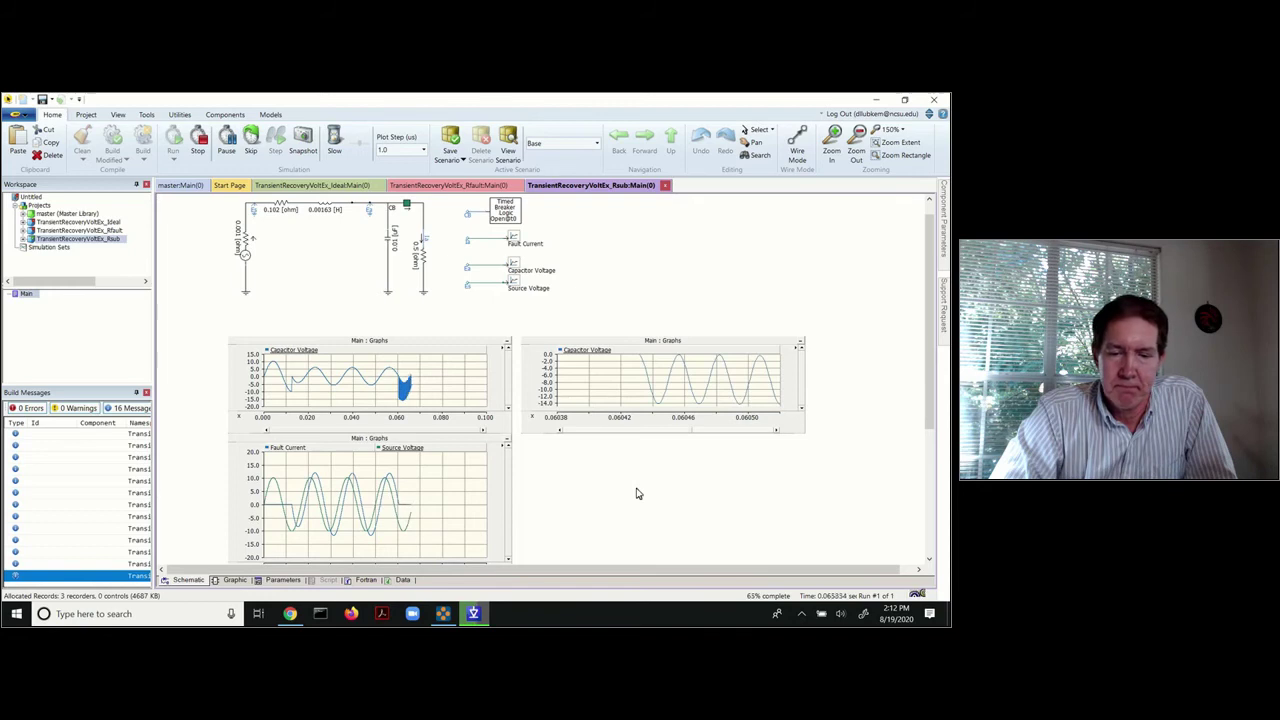
scroll(633, 489, "down", 1)
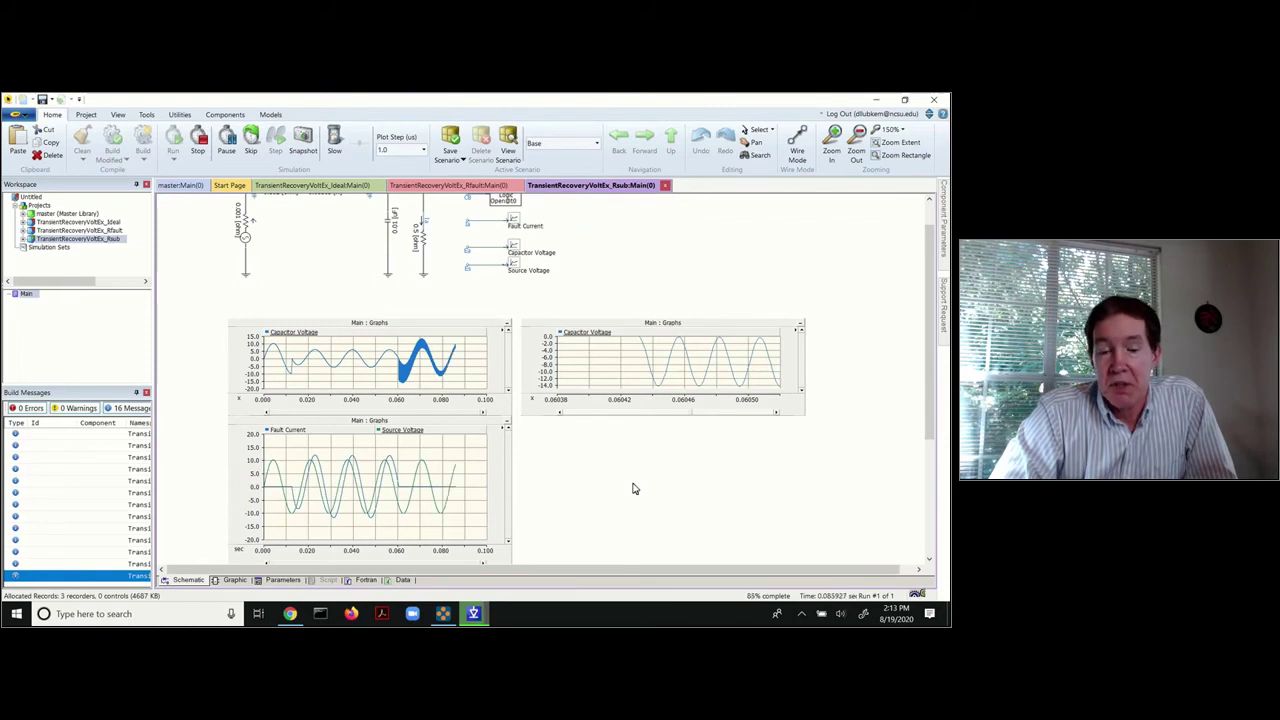
scroll(633, 489, "up", 1)
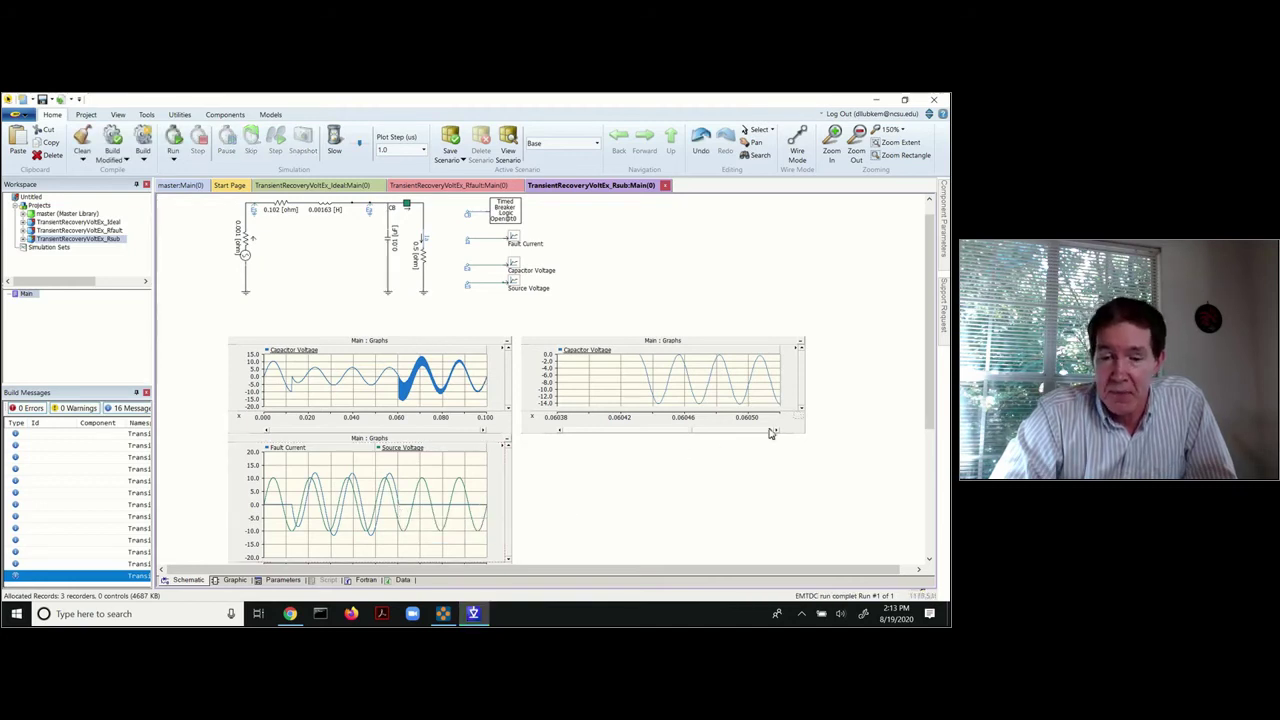
left_click(750, 374)
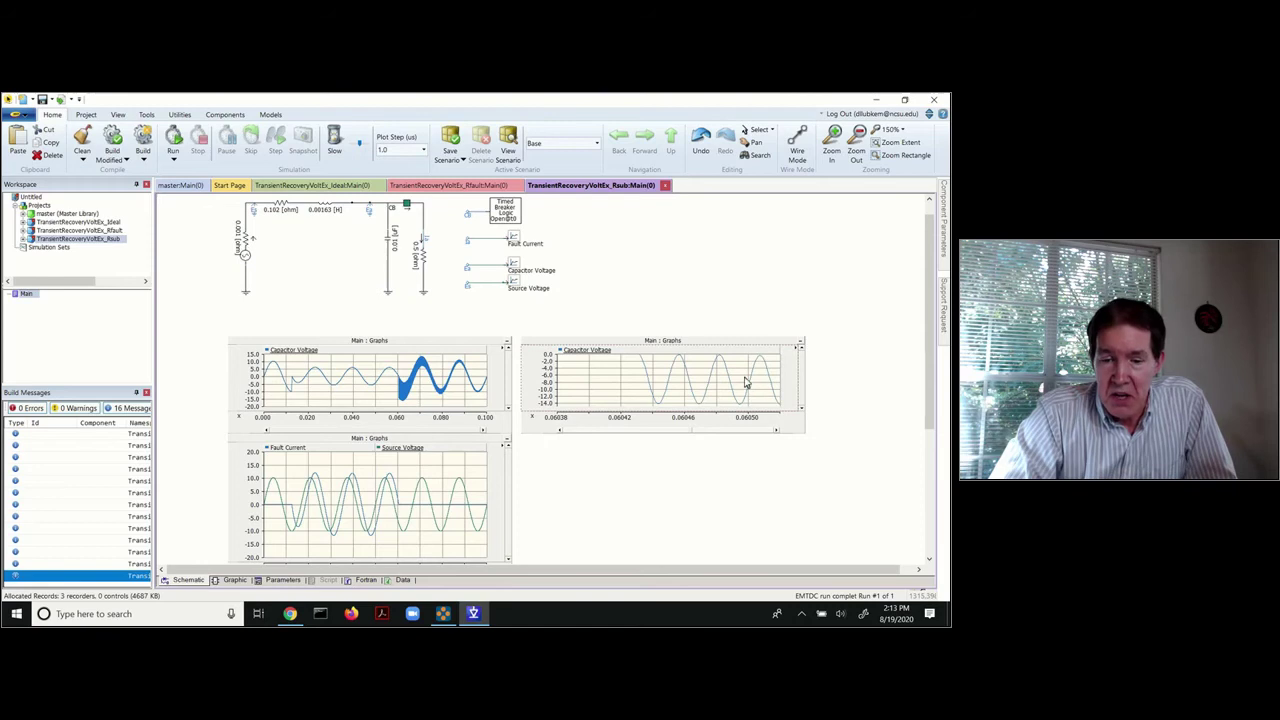
- Change the right Capacitor Voltage graph's Y-axis limits to a -20 to 5 range
double_click(548, 381)
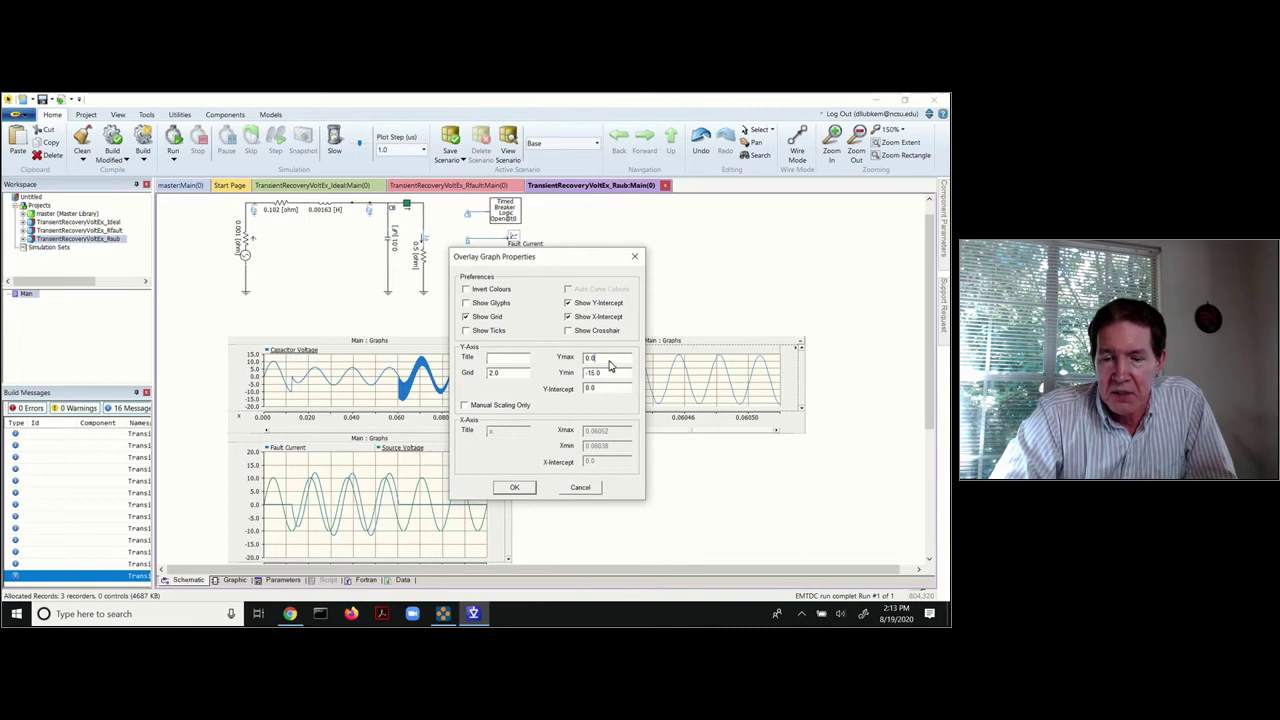
type("1")
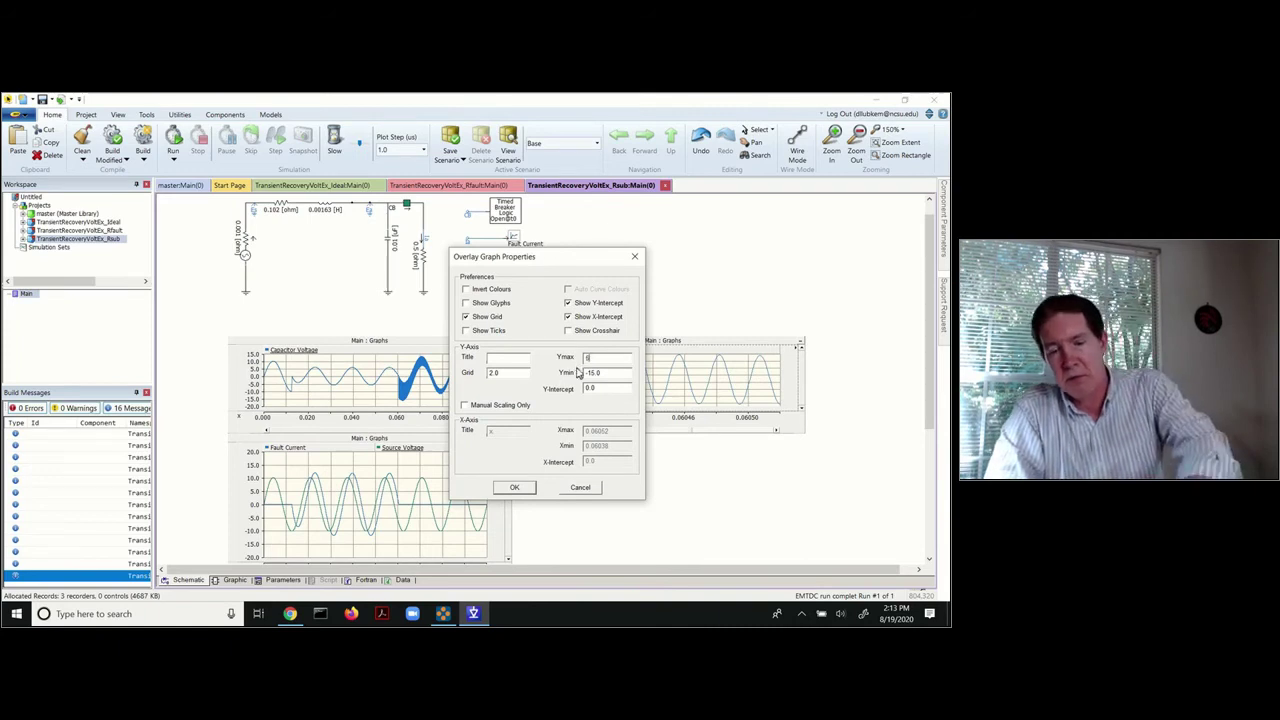
left_click(515, 487)
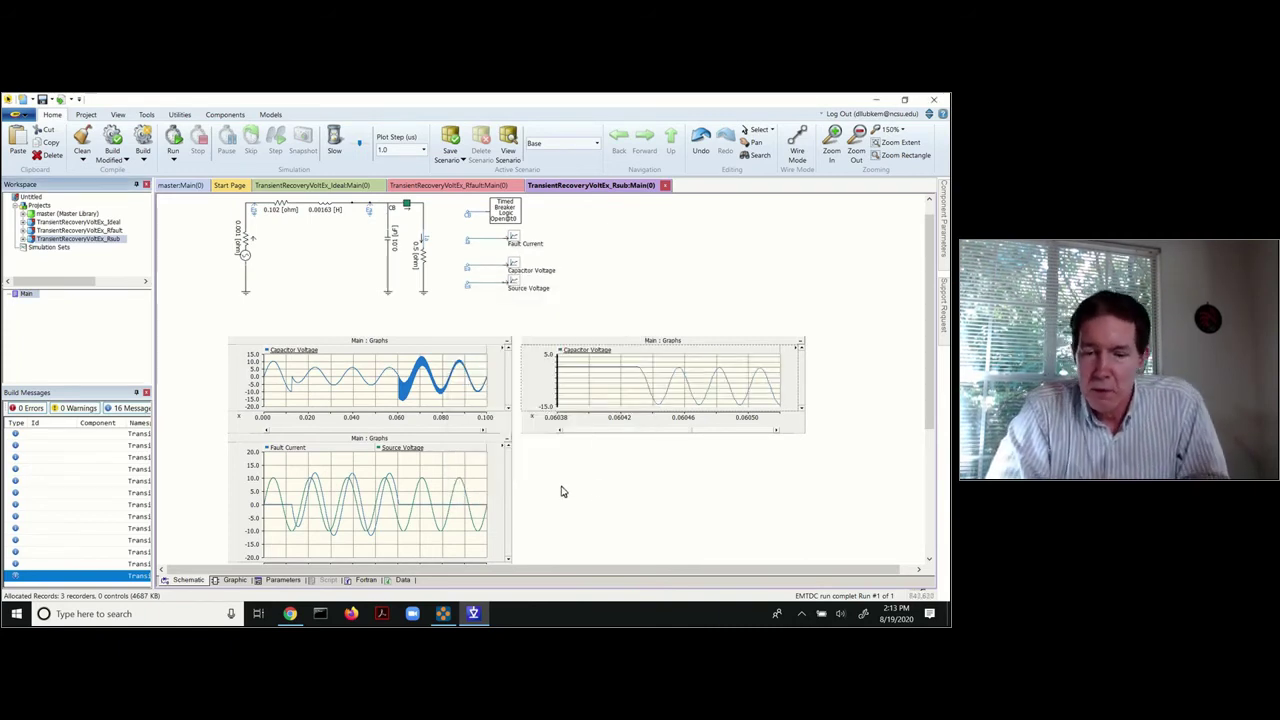
double_click(547, 412)
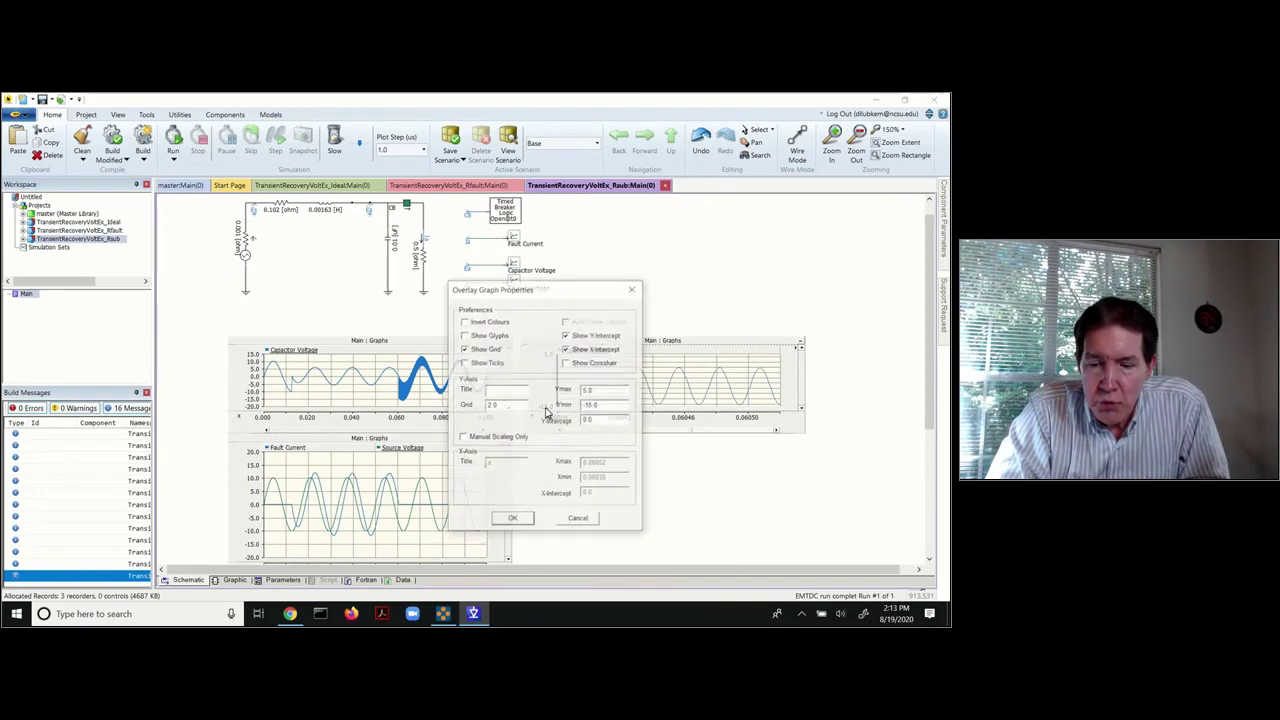
key("Tab")
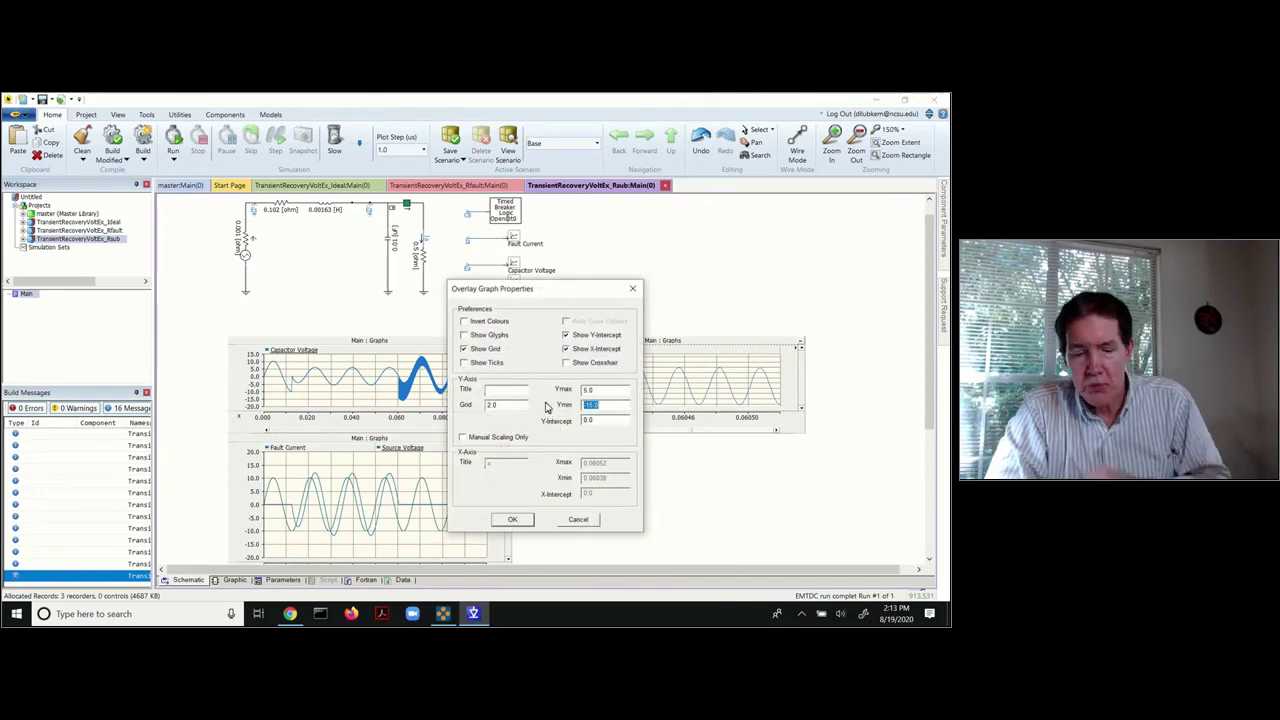
type("-1")
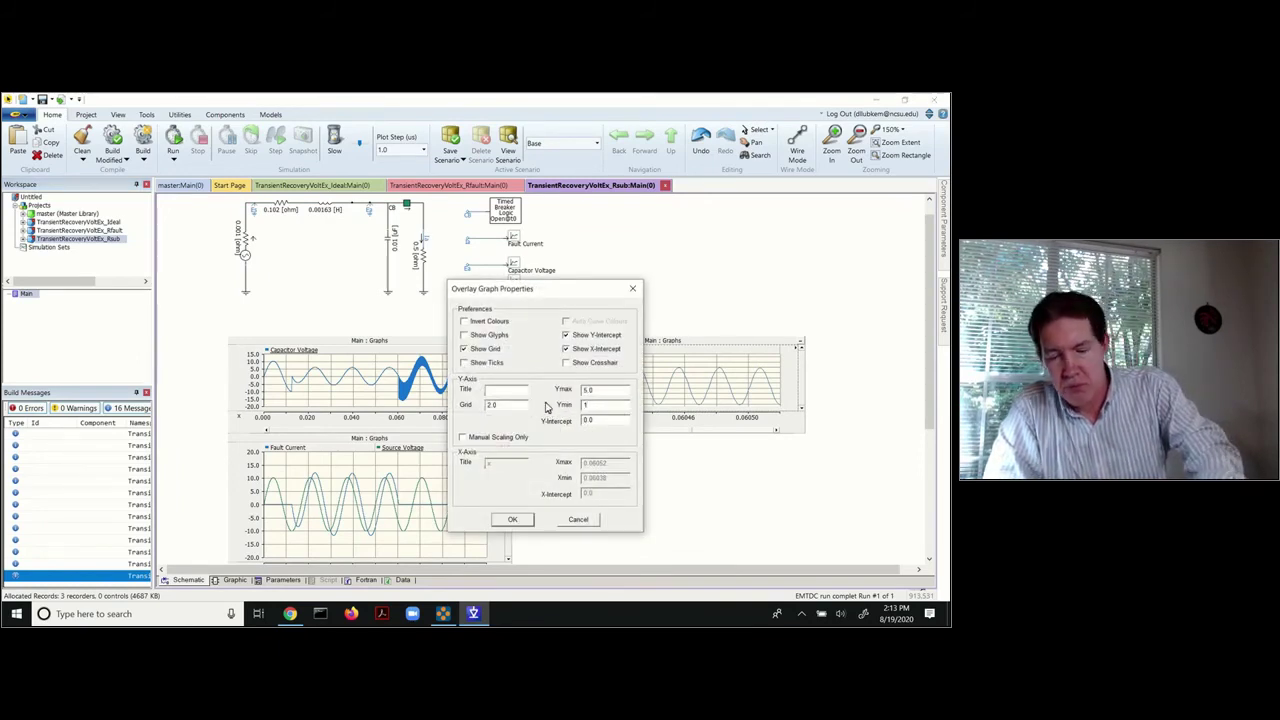
type("5")
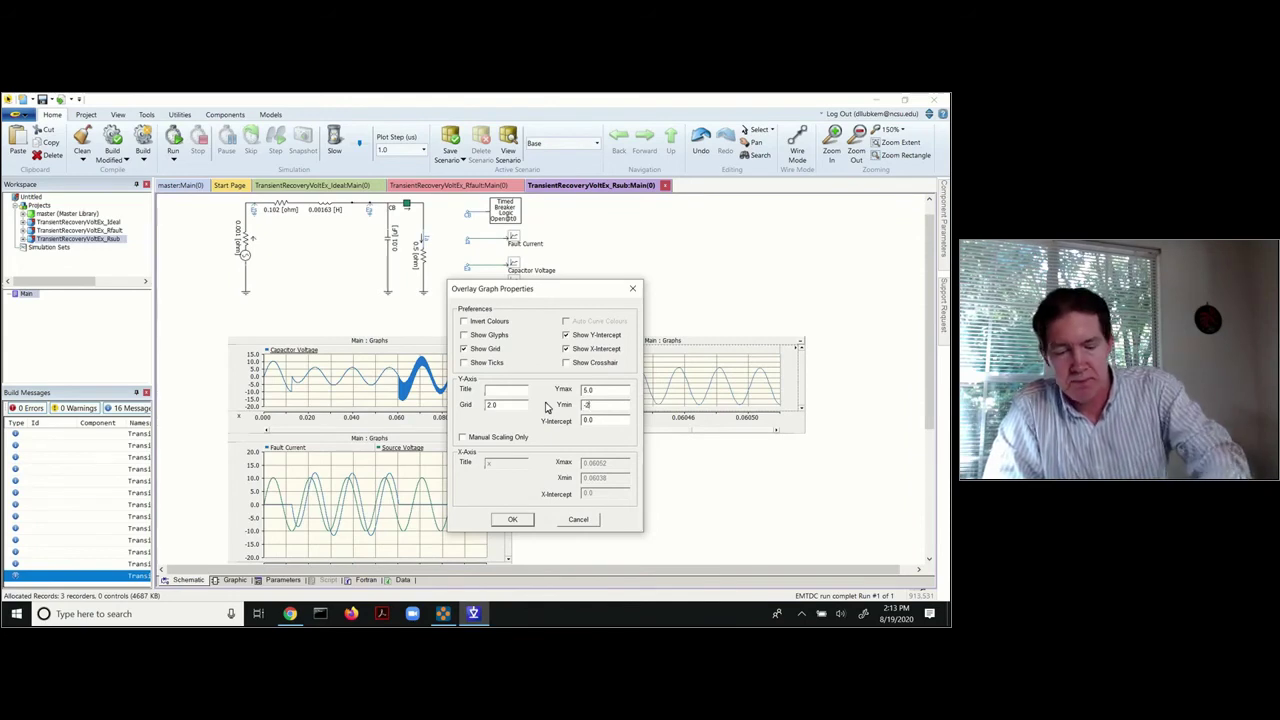
type("0")
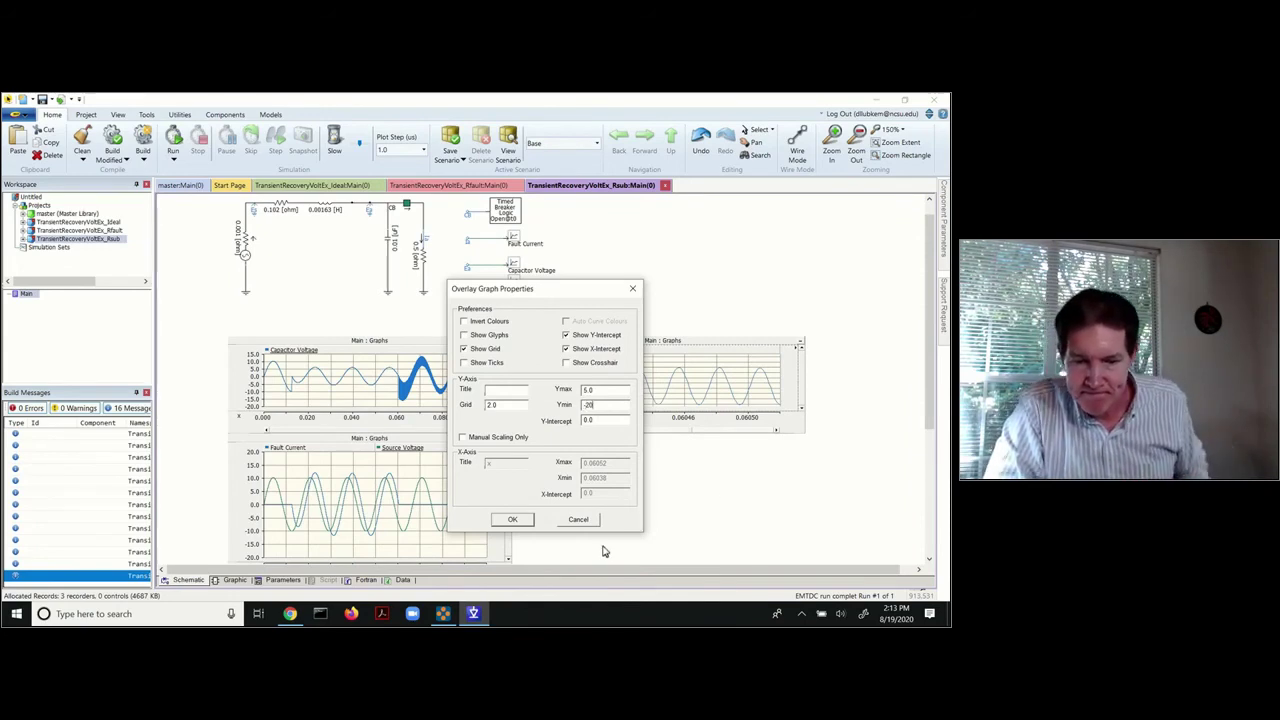
left_click(512, 519)
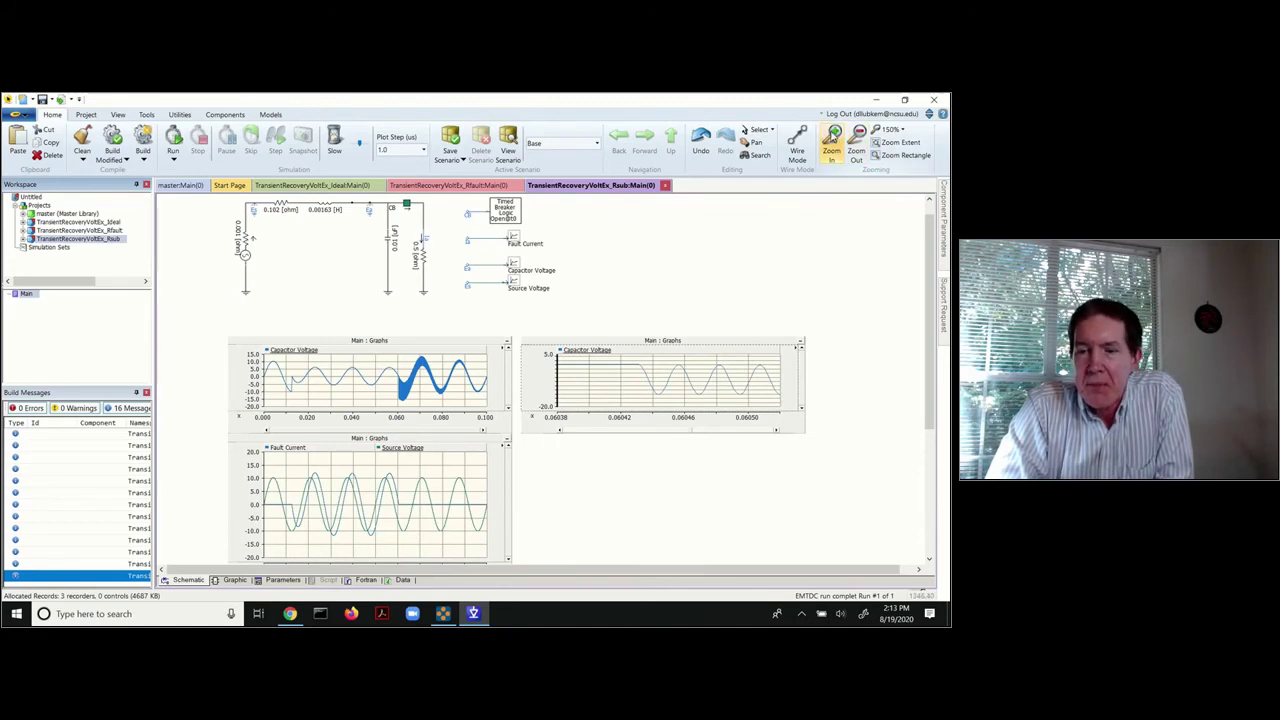
- Zoom to 200% and inspect the capacitor voltage's first dip to about -14.4 near 0.06044 s
left_click(831, 140)
scroll(668, 390, "down", 1)
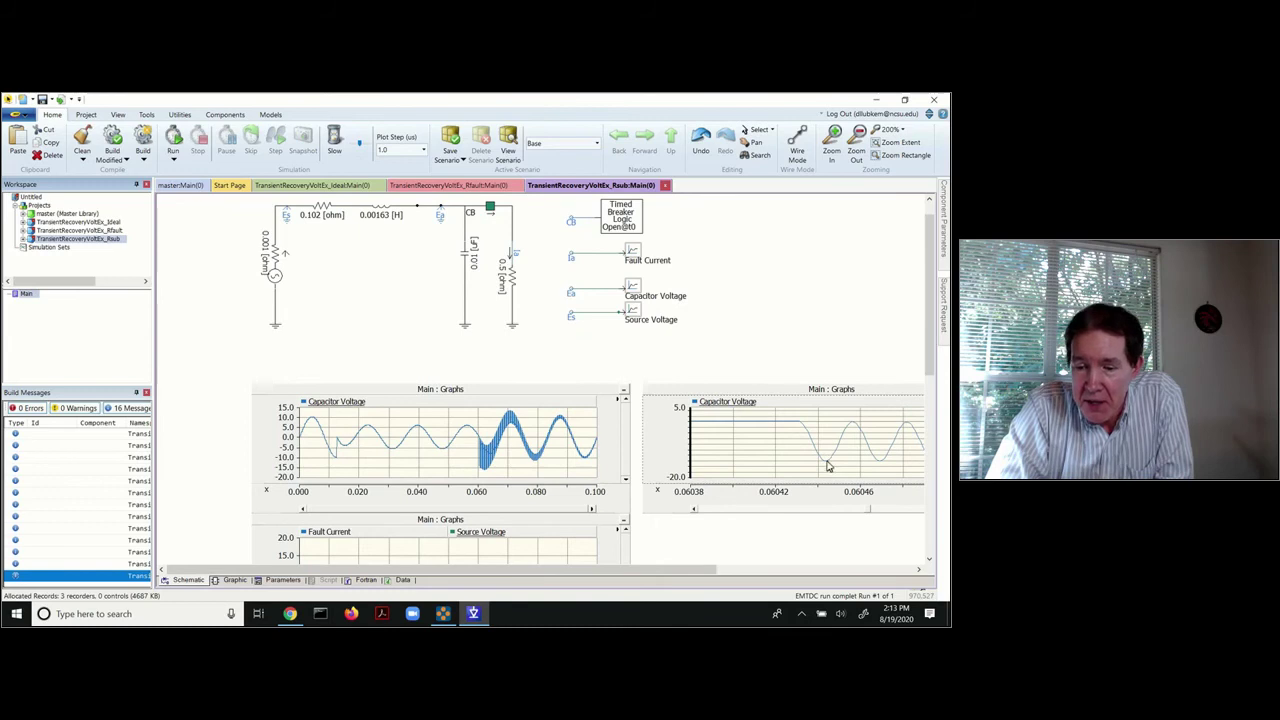
mouse_move(827, 466)
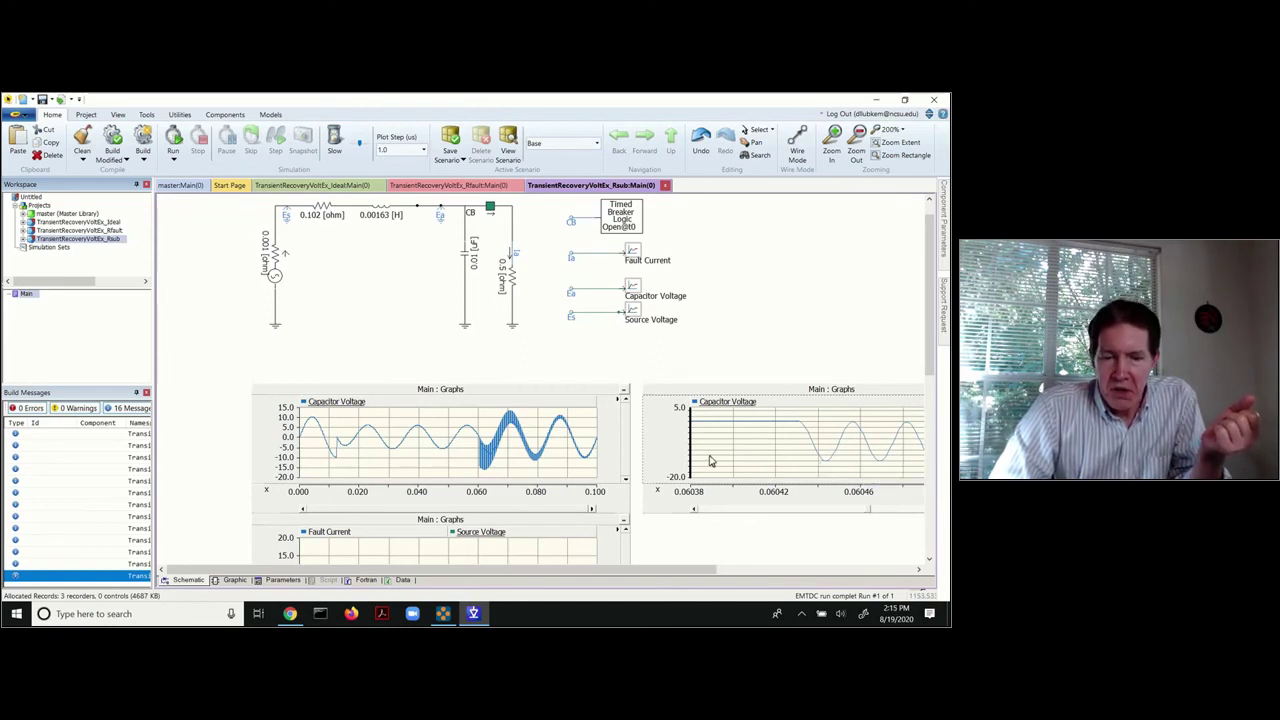
- Copy all data from the Fault Current/Source Voltage graph to the clipboard
scroll(710, 460, "down", 2)
scroll(710, 460, "down", 6)
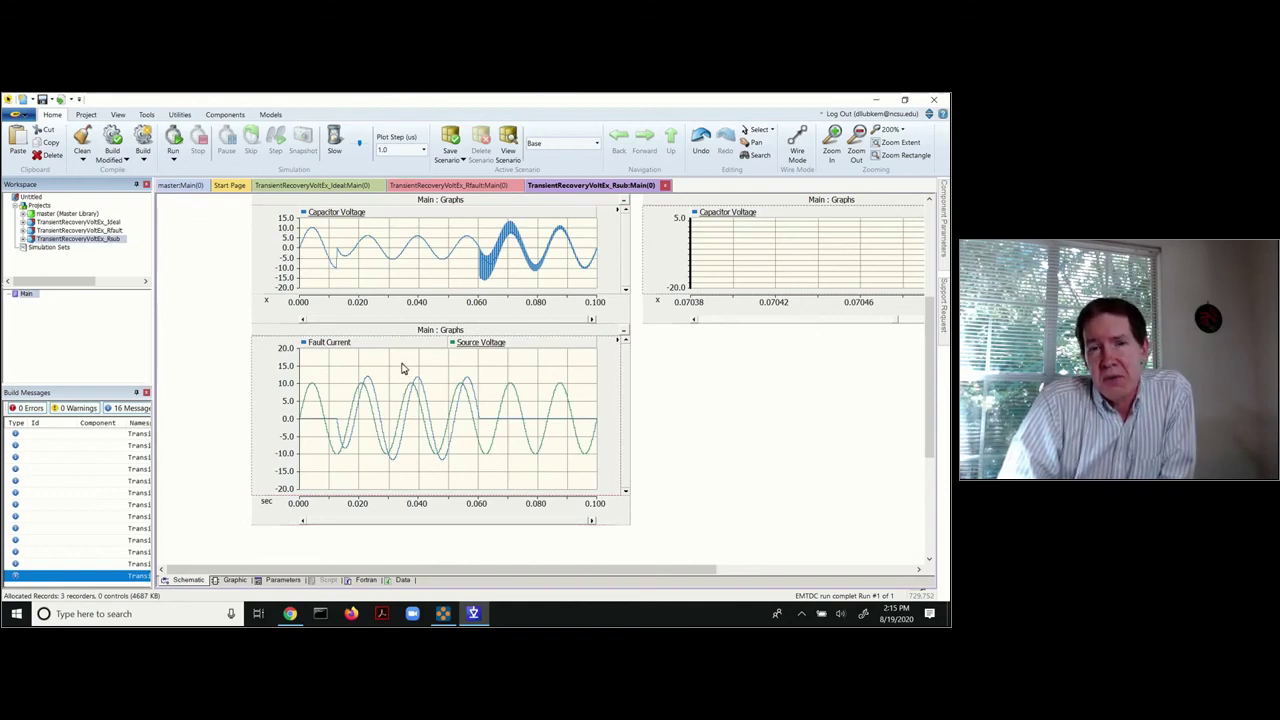
mouse_move(403, 369)
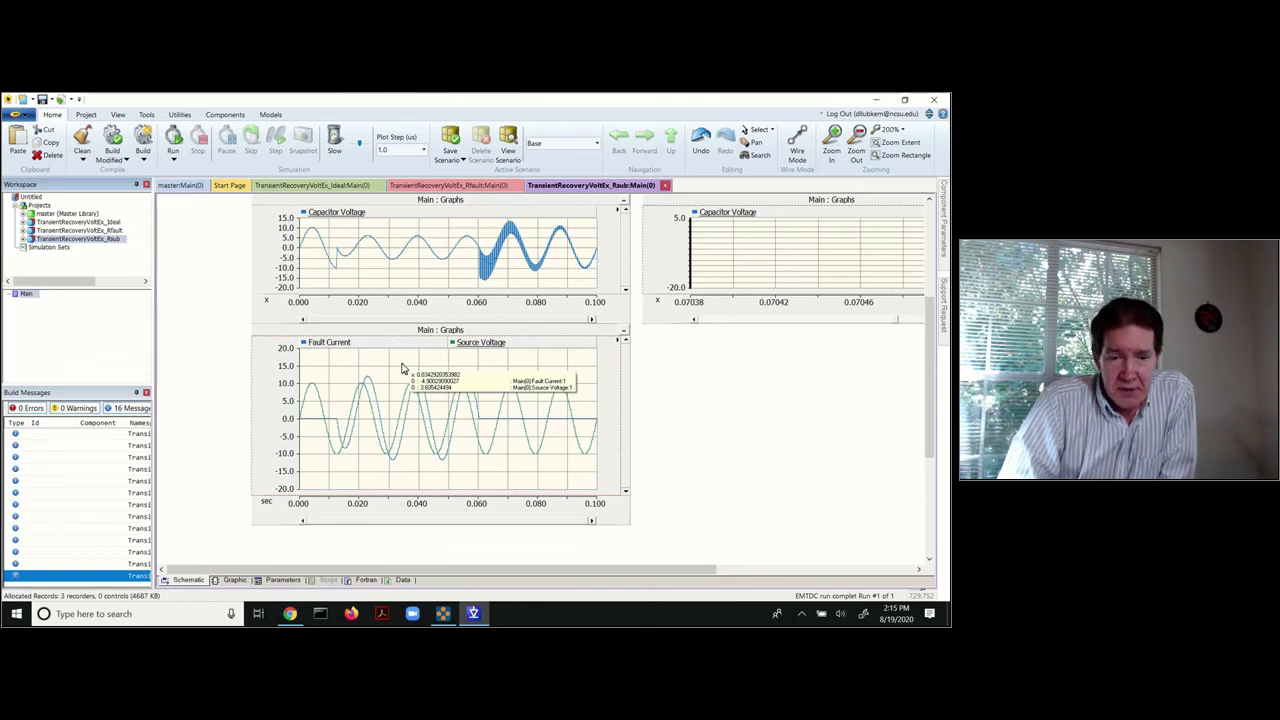
right_click(403, 369)
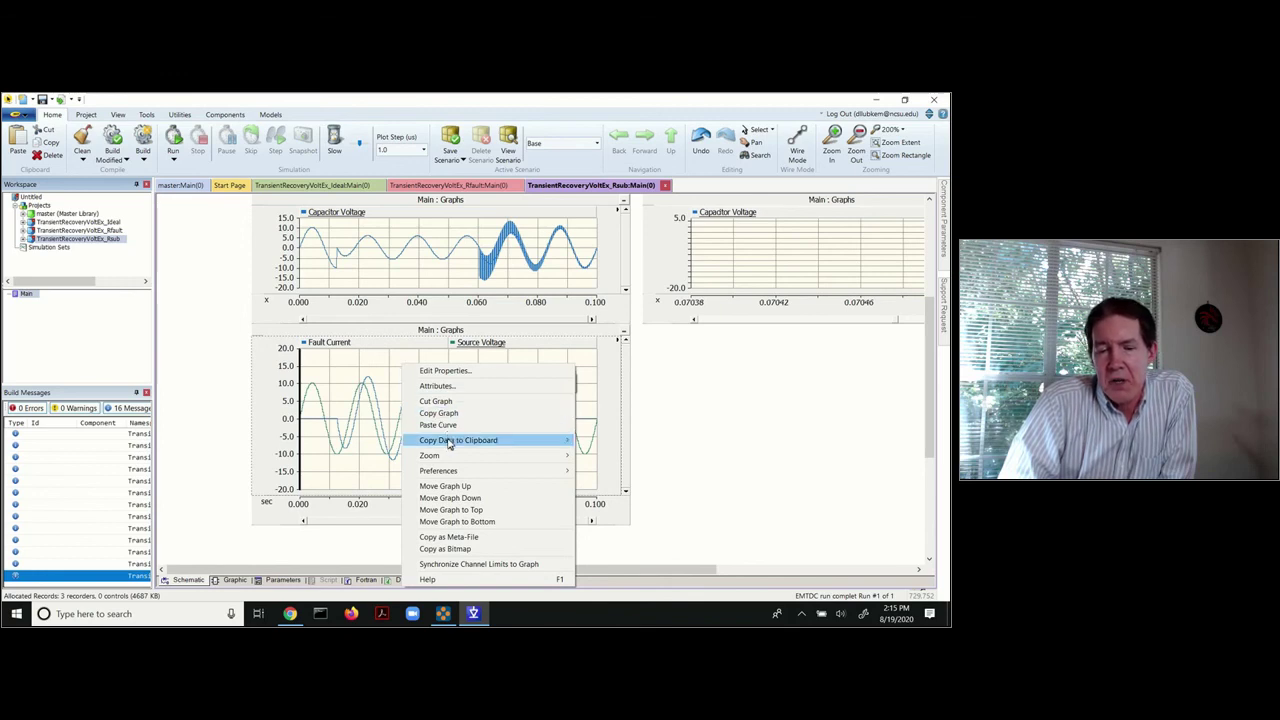
mouse_move(450, 446)
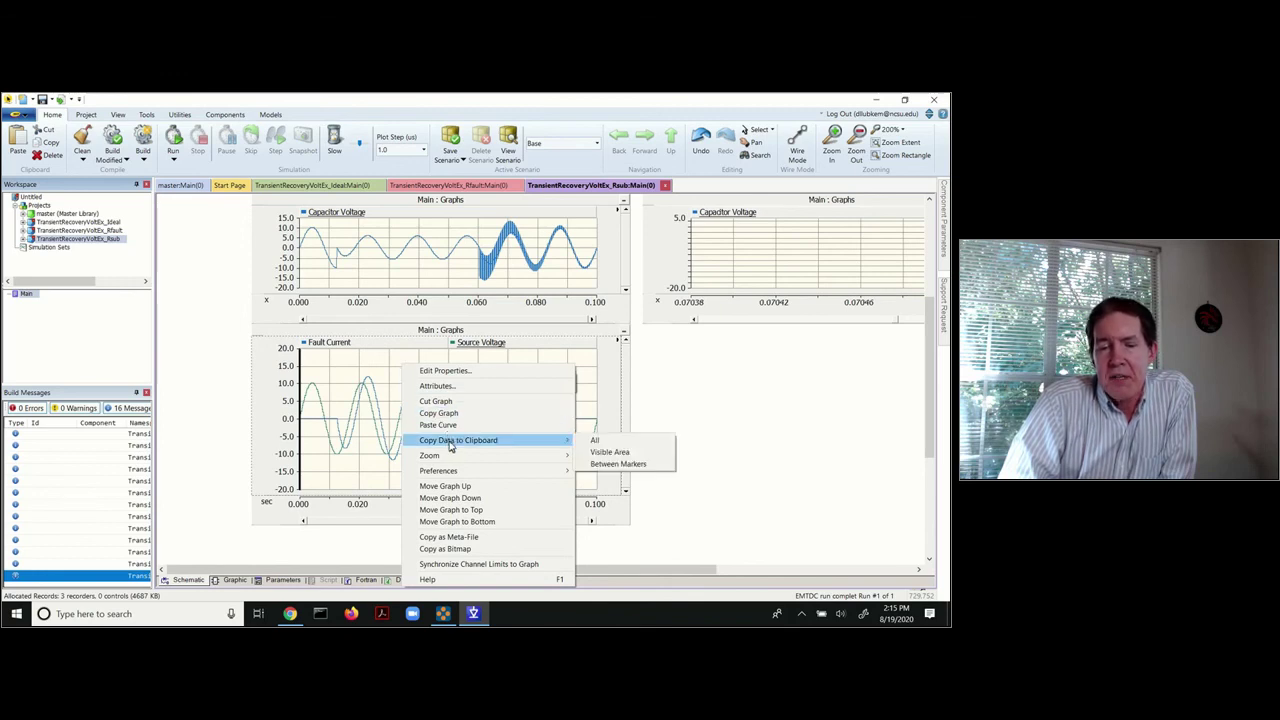
left_click(596, 441)
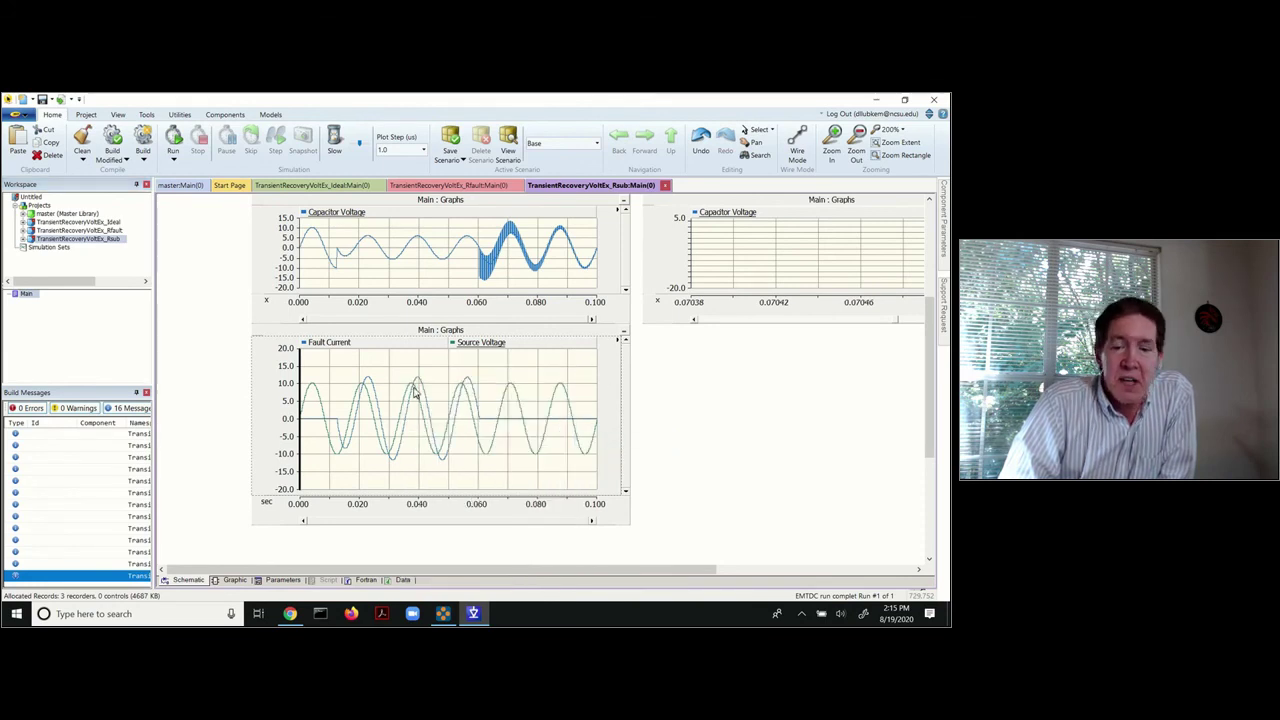
mouse_move(423, 441)
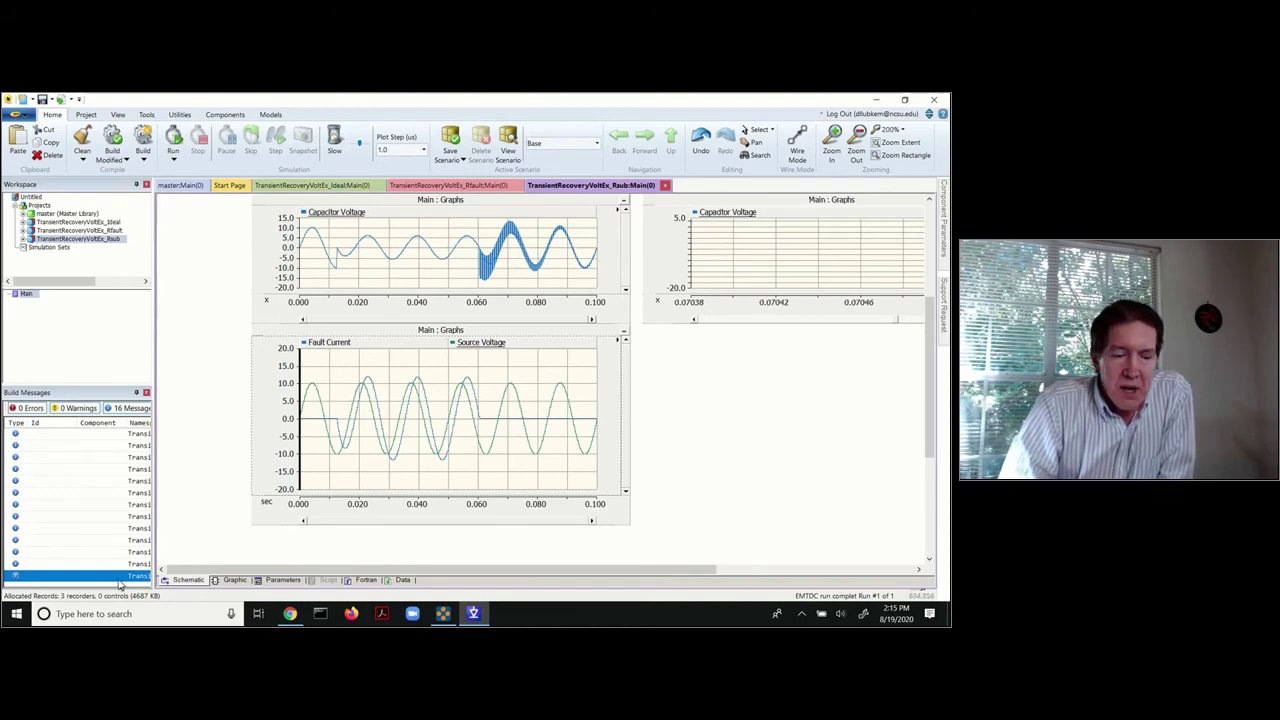
- Launch Excel 2016 from the Start menu's Microsoft Office folder and reposition the Book1 window
left_click(16, 613)
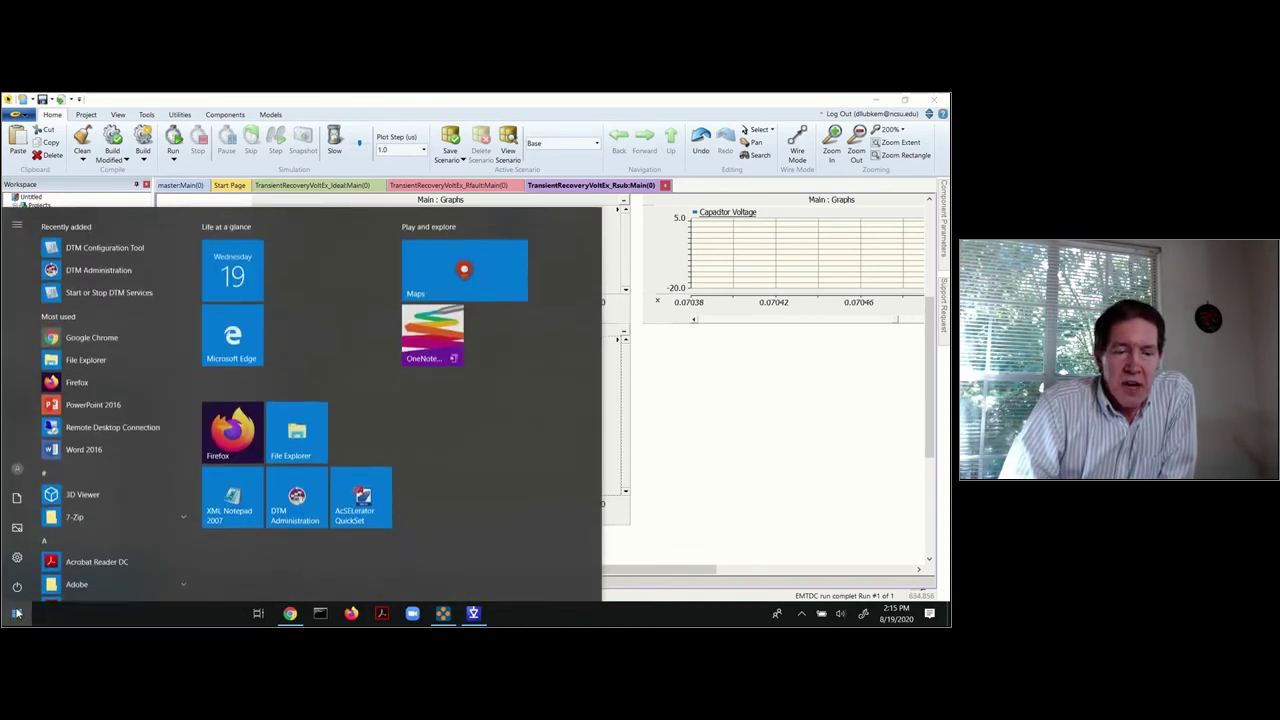
scroll(86, 445, "down", 6)
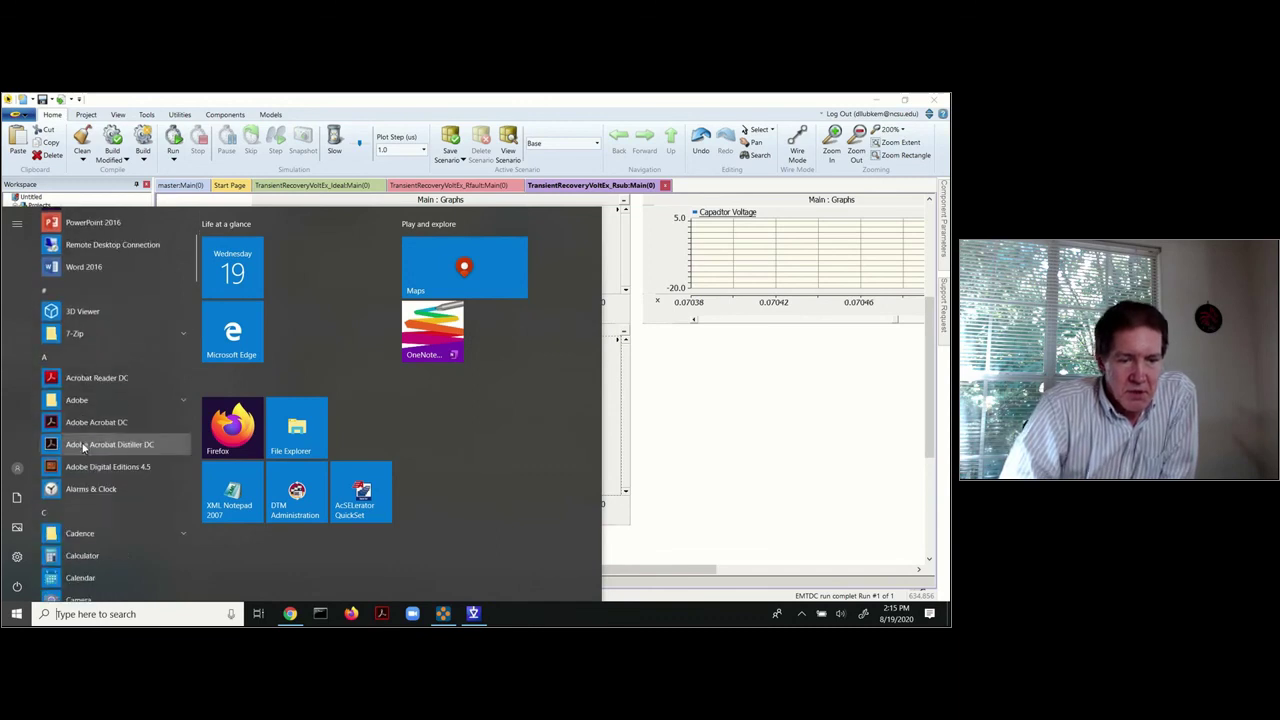
scroll(85, 449, "down", 10)
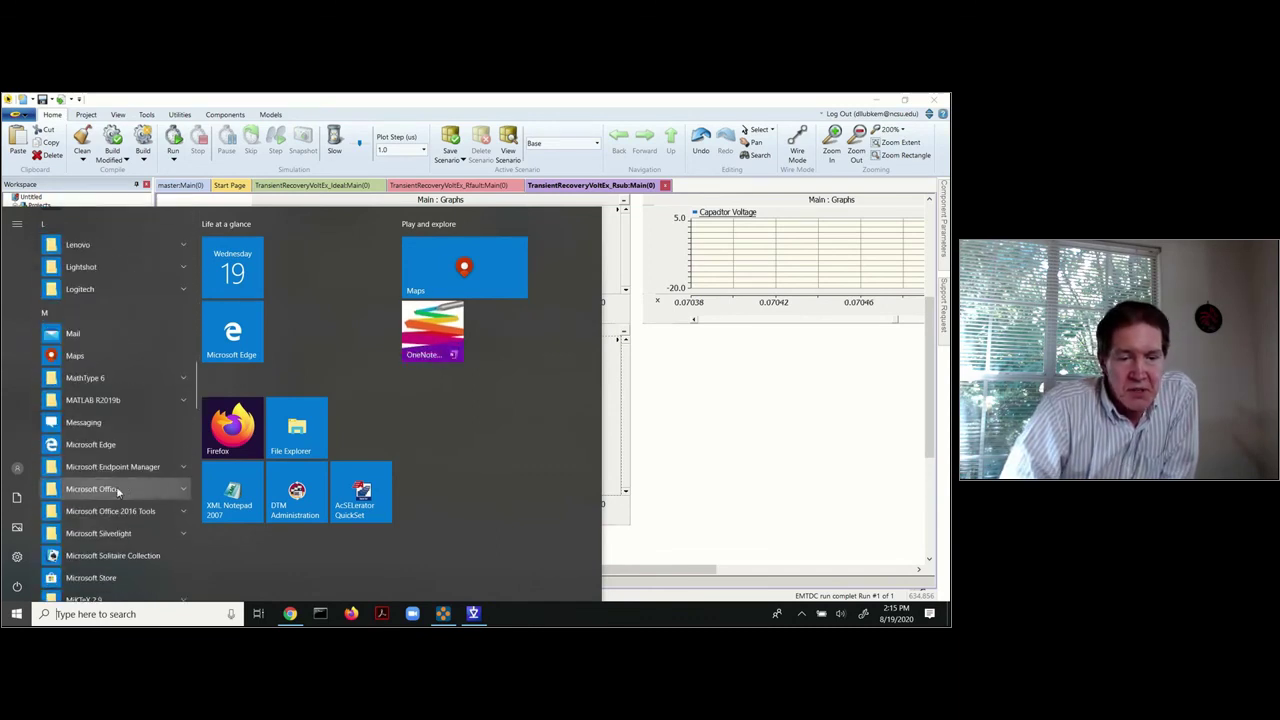
left_click(116, 489)
left_click(108, 510)
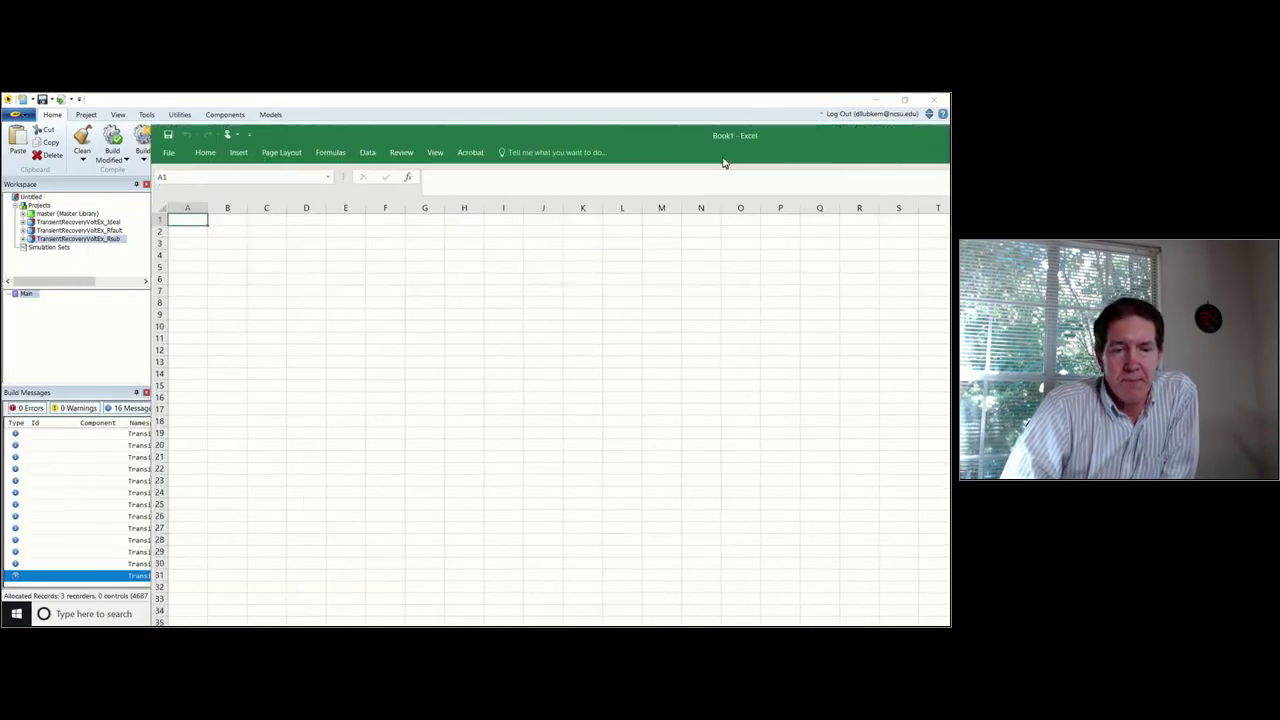
left_click_drag(546, 146, 518, 121)
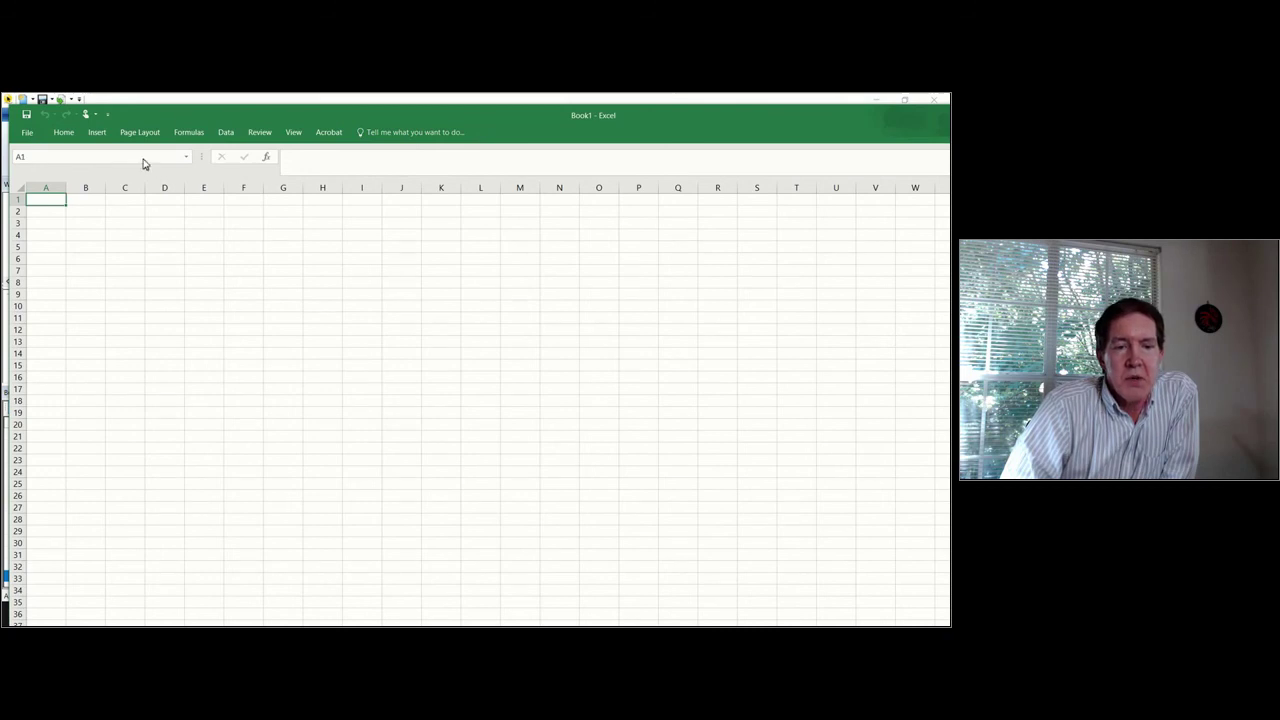
left_click(65, 134)
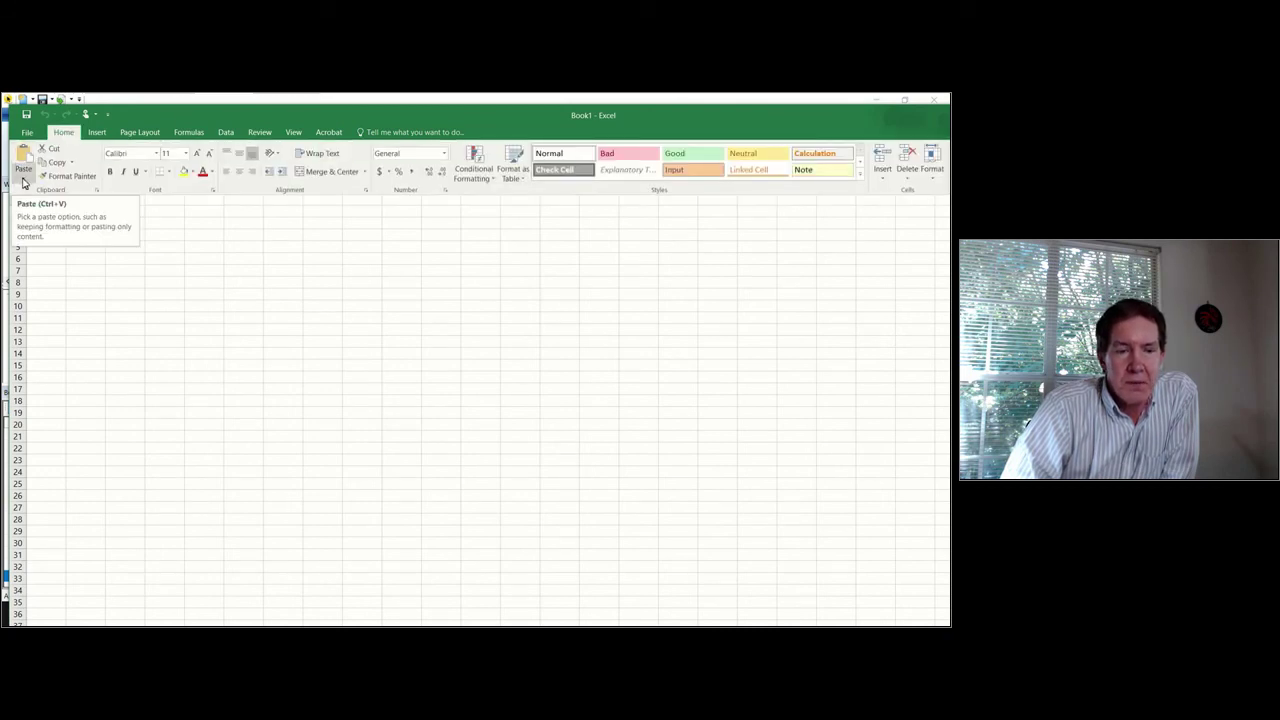
left_click(23, 180)
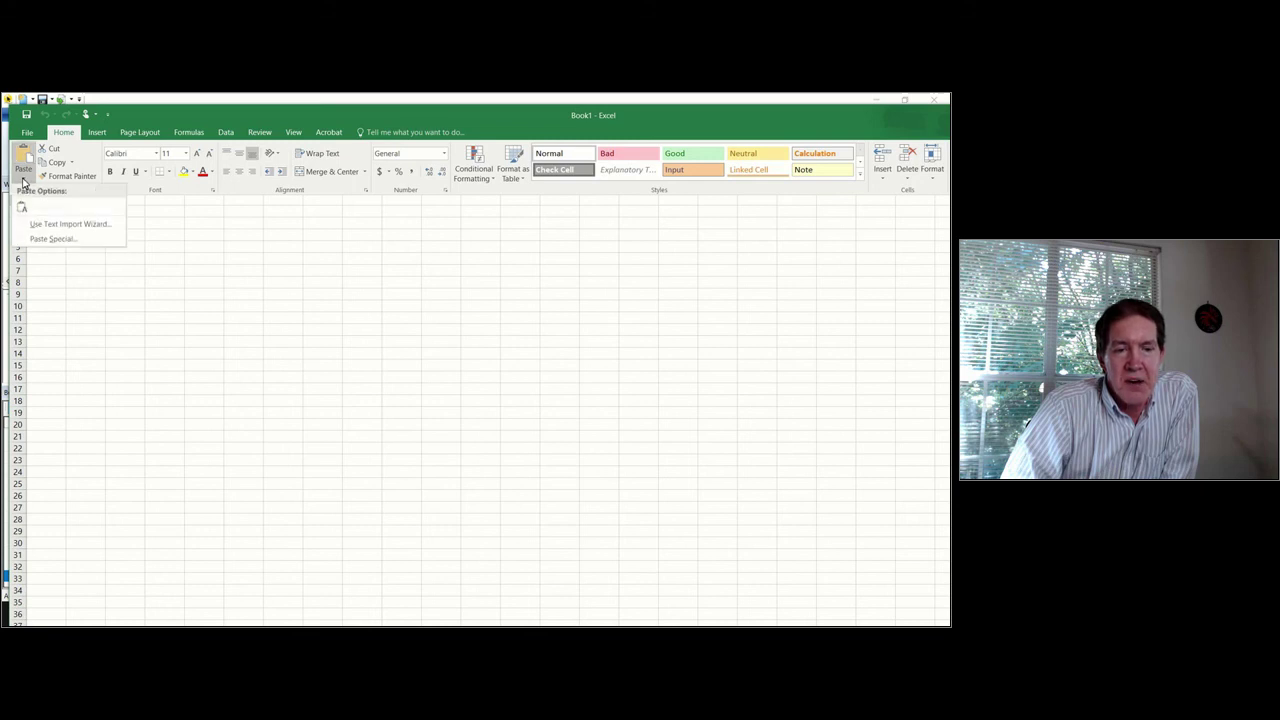
left_click(50, 239)
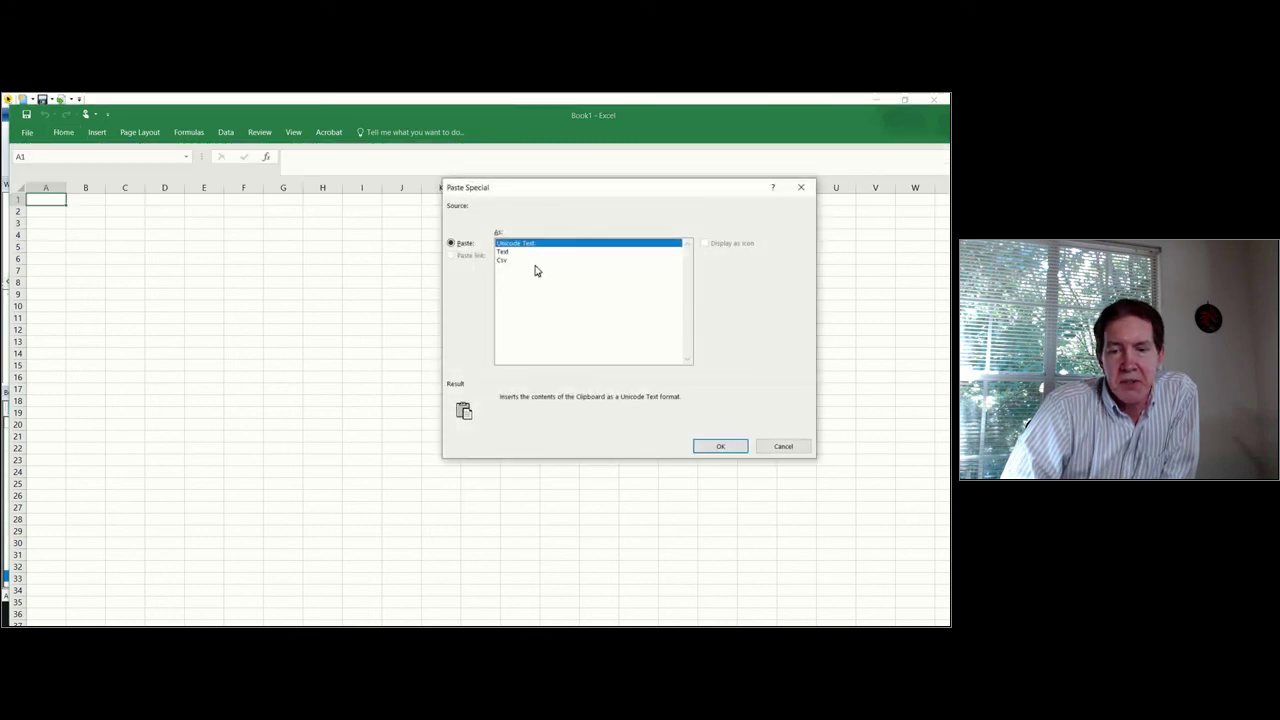
left_click(503, 260)
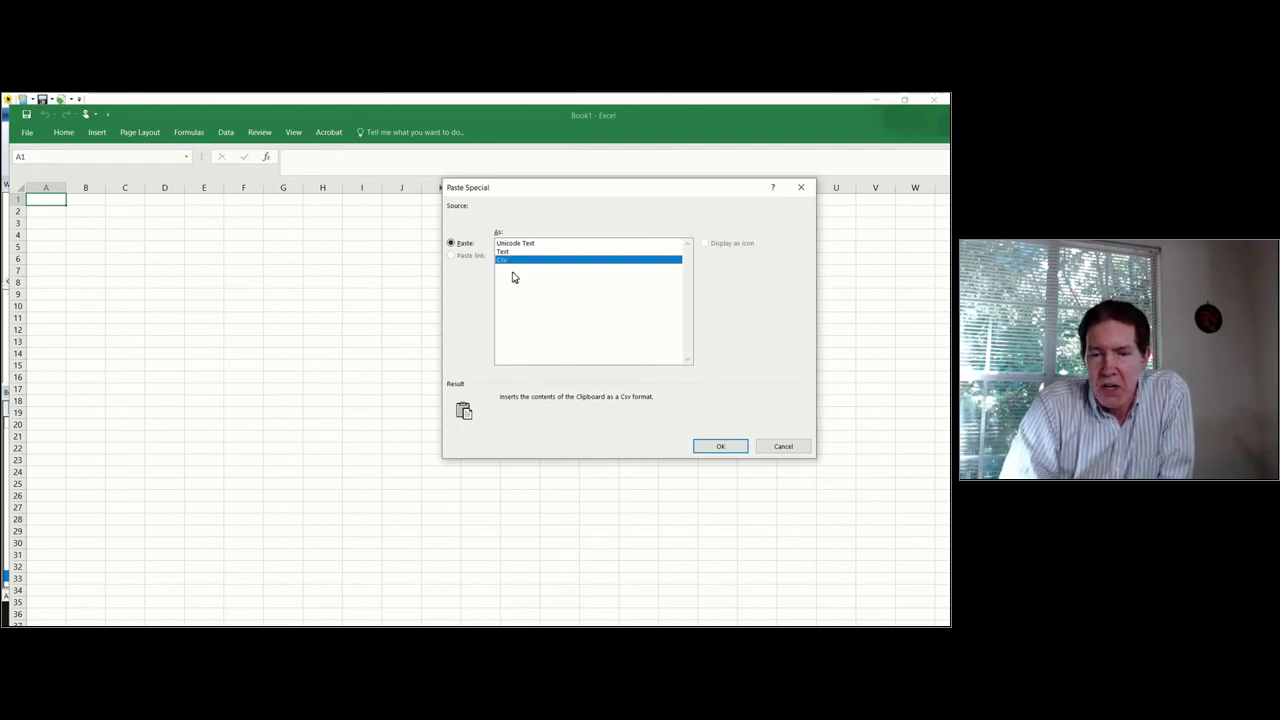
left_click(734, 452)
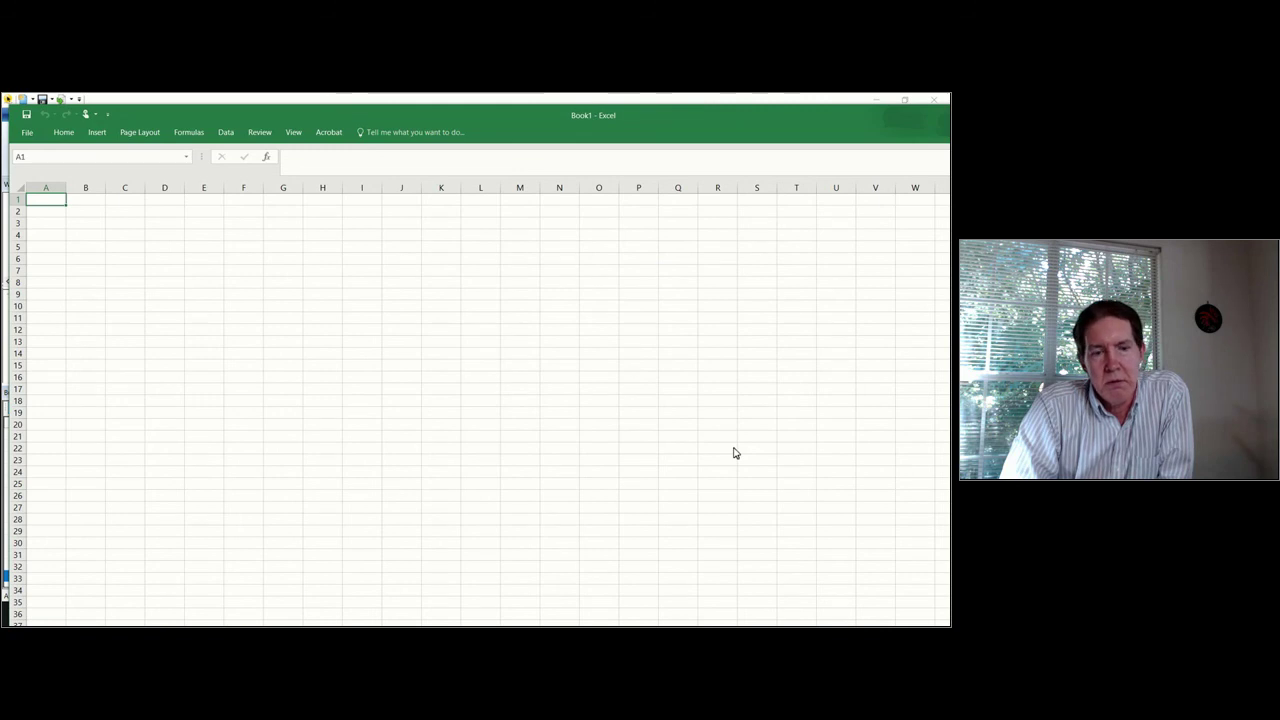
- Paste the Domain, Fault Current and Source Voltage data, widen columns A–C, and move Excel aside
key("ctrl+v")
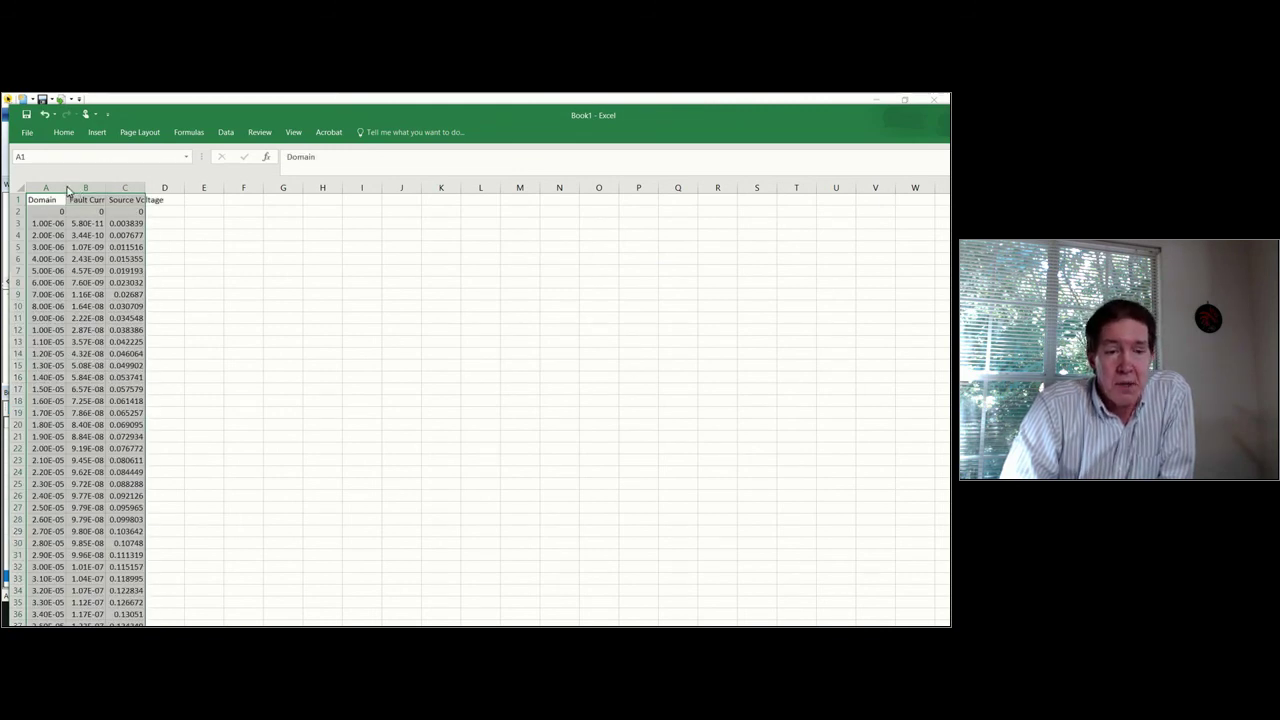
left_click_drag(65, 188, 256, 197)
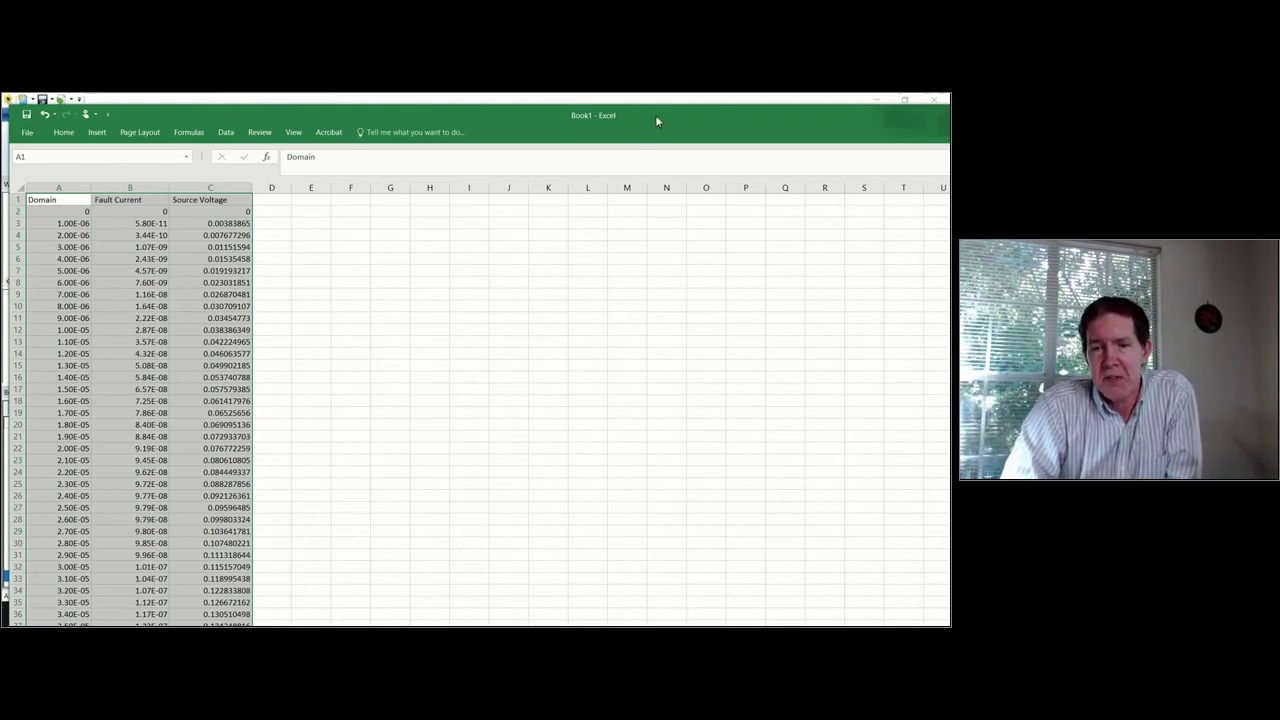
left_click_drag(655, 115, 596, 622)
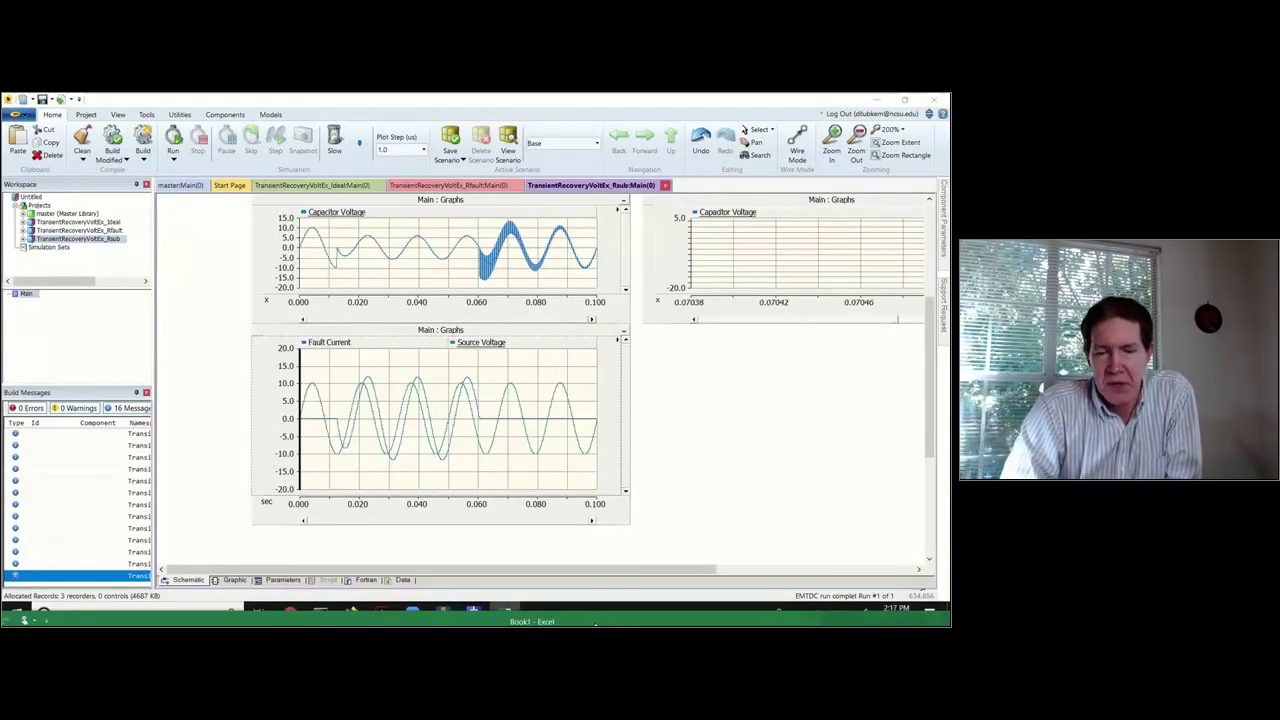